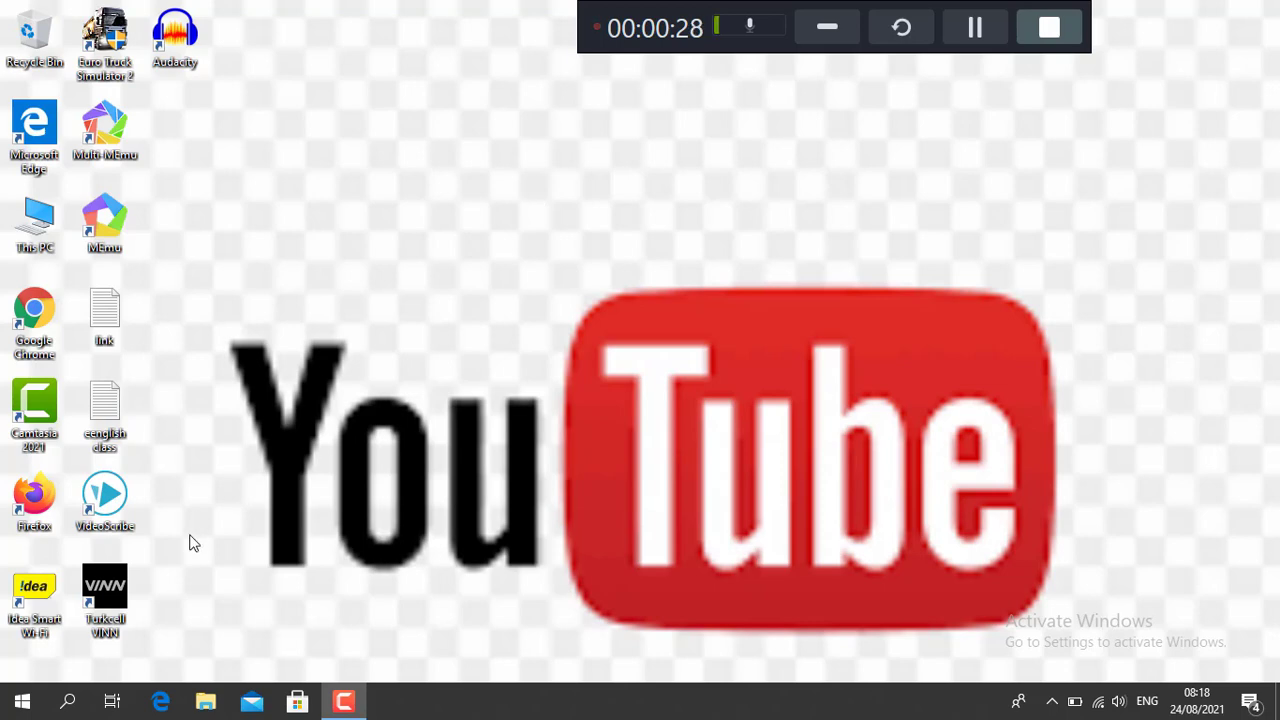
- Launch PowerPoint by searching 'power' in Windows search
left_click(67, 703)
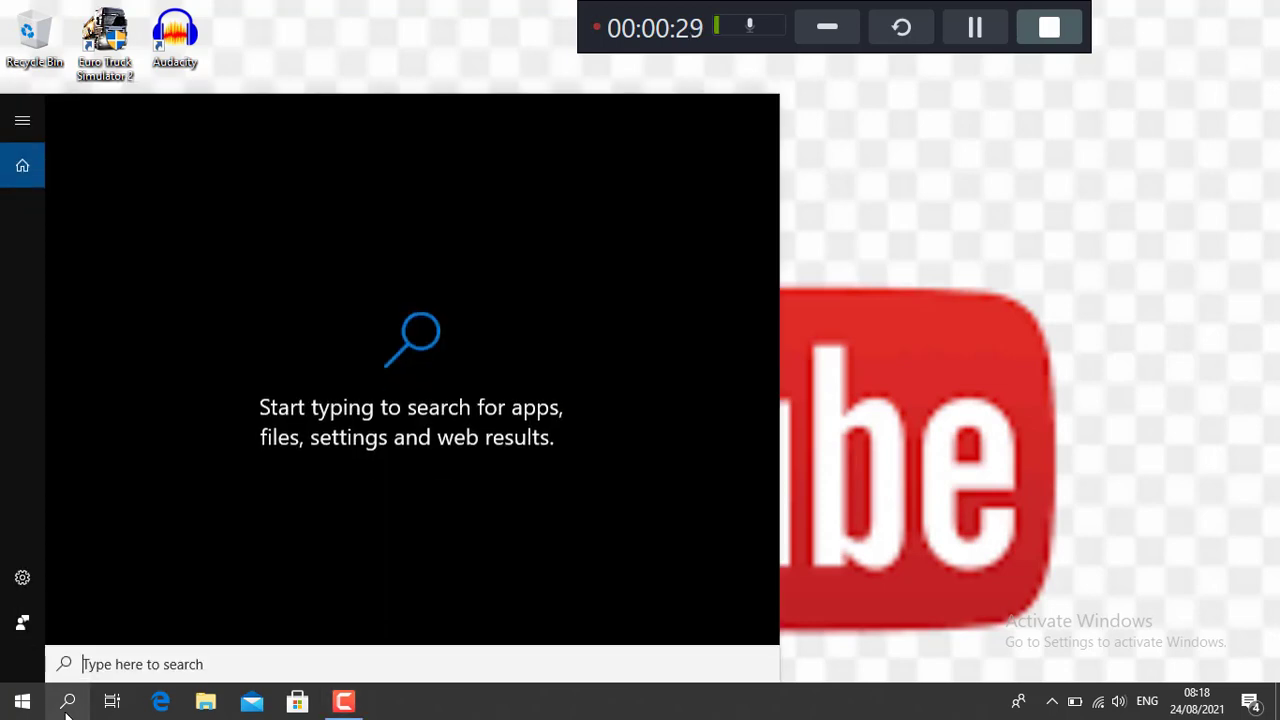
type("power")
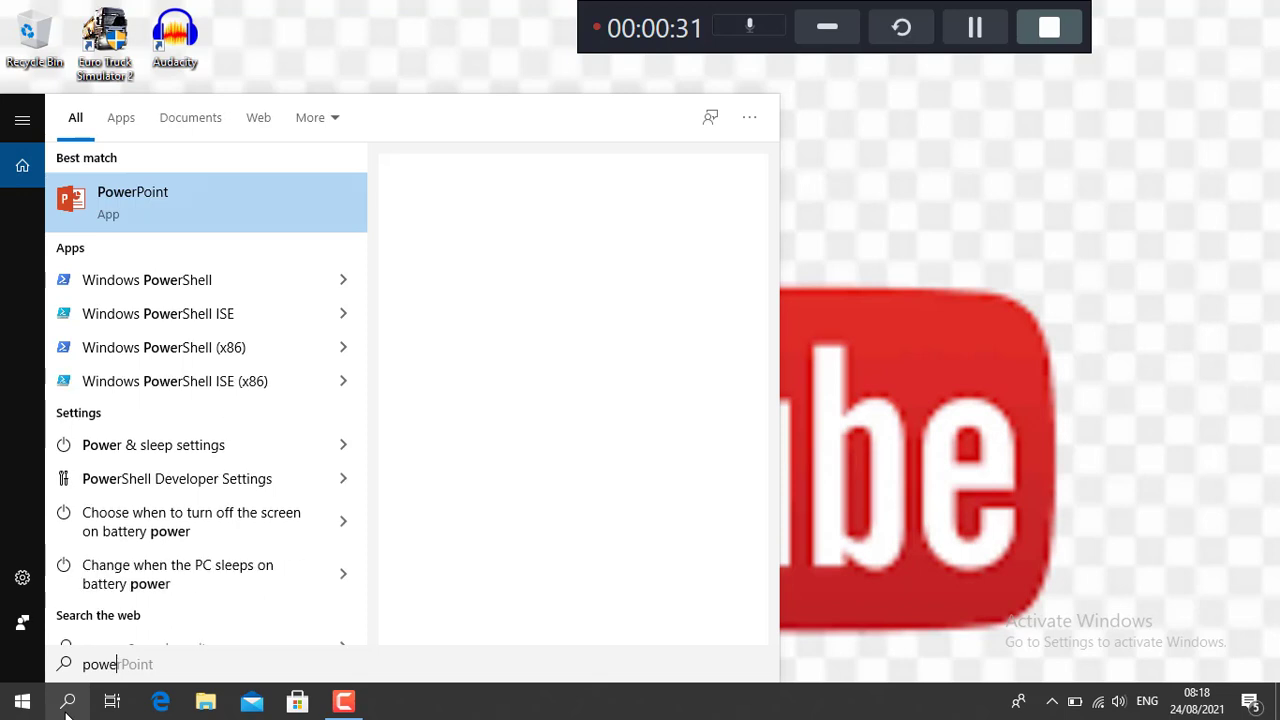
left_click(138, 191)
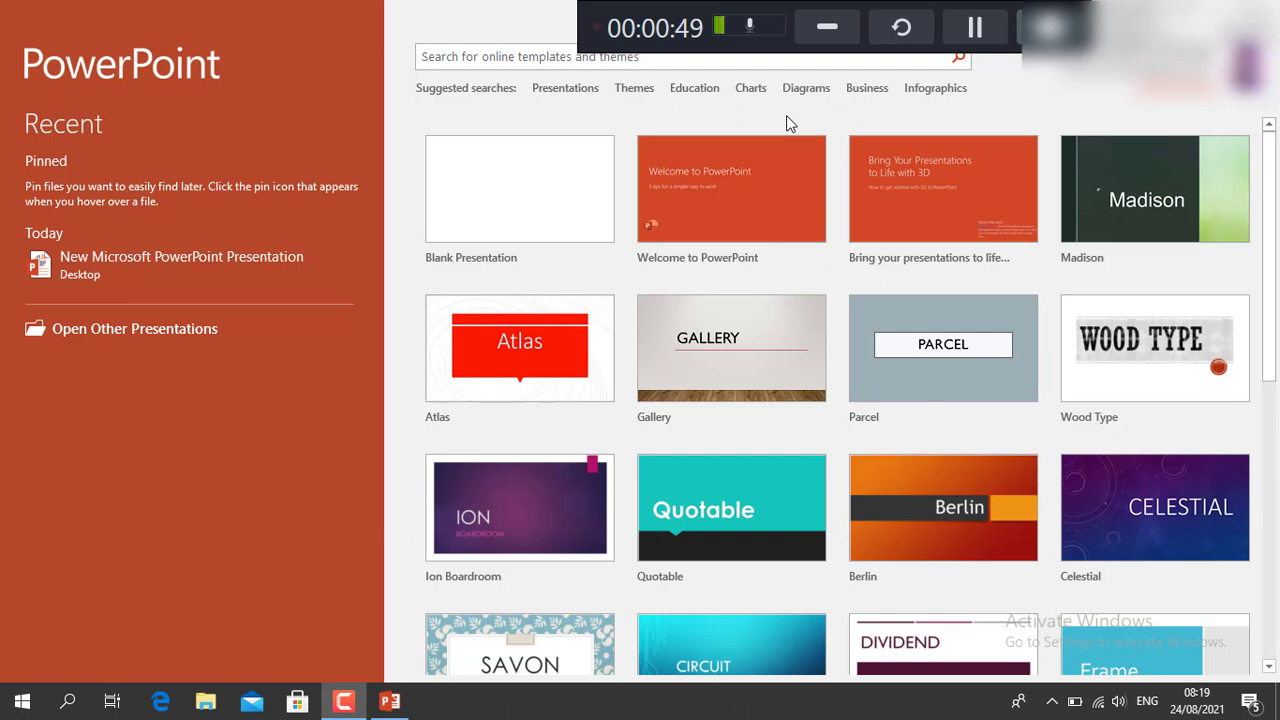
- Open a new blank presentation, Presentation1, from the Blank Presentation tile
left_click(544, 203)
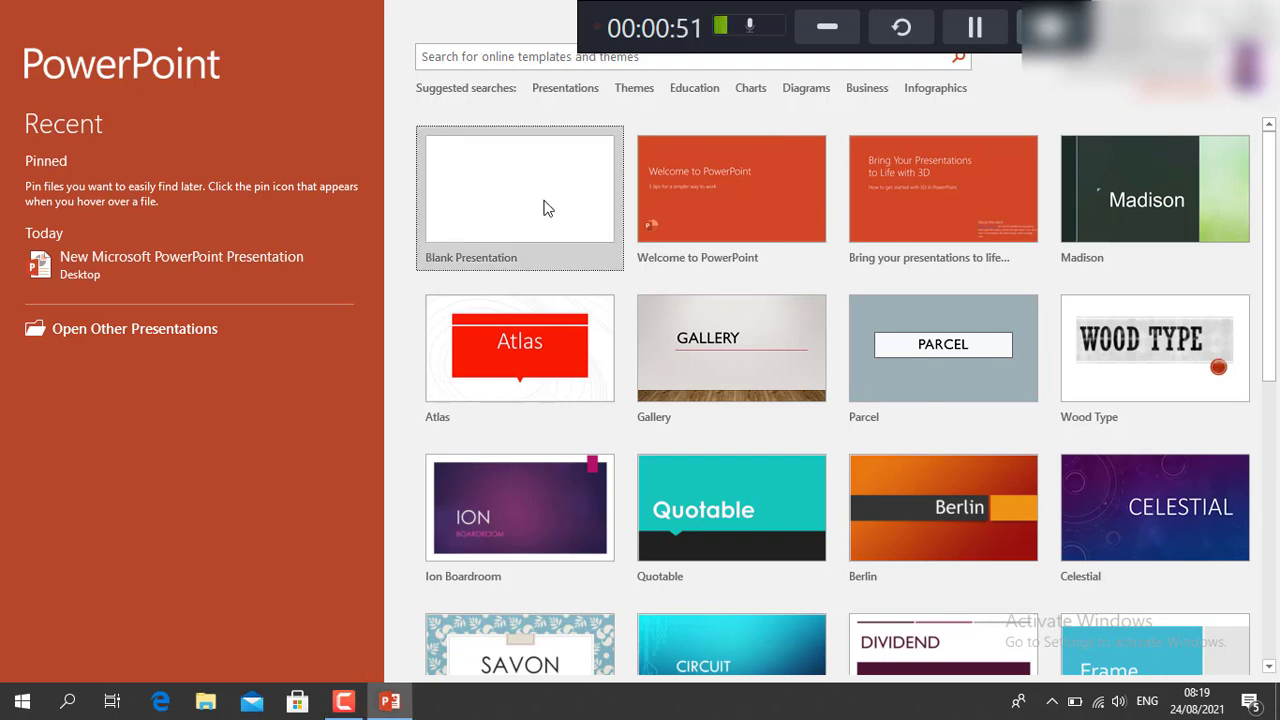
left_click(539, 241)
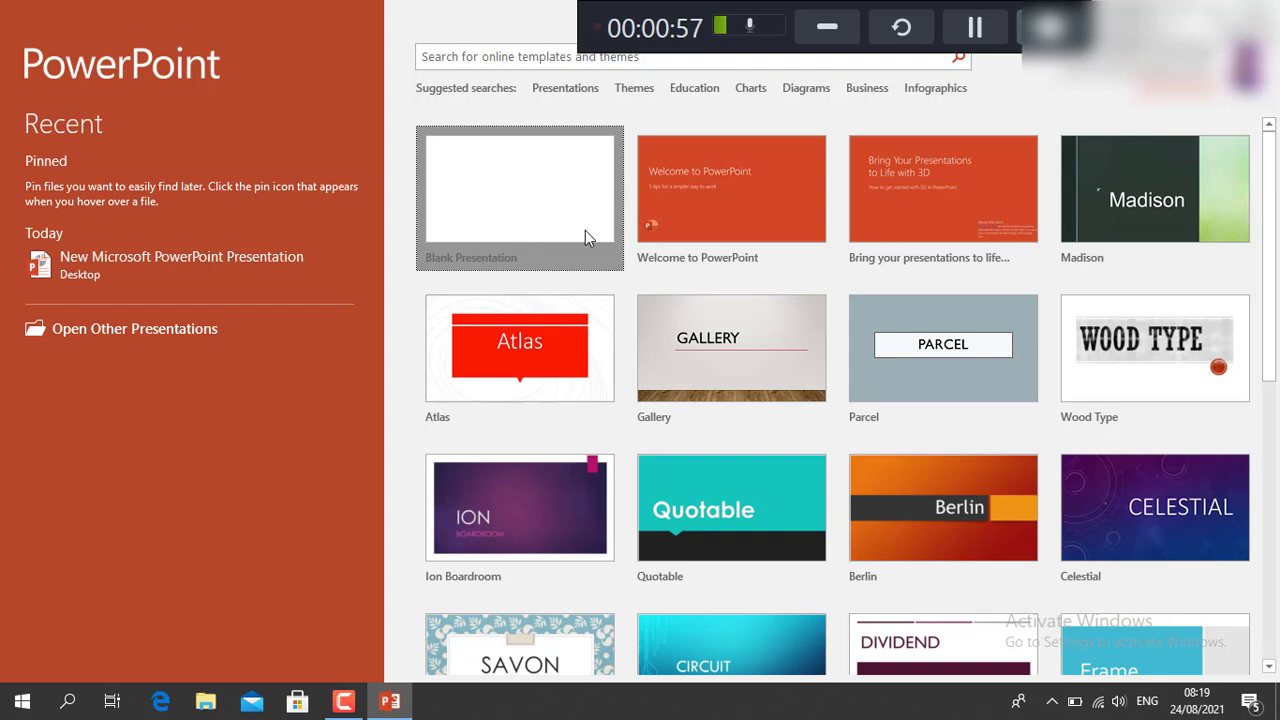
left_click(540, 214)
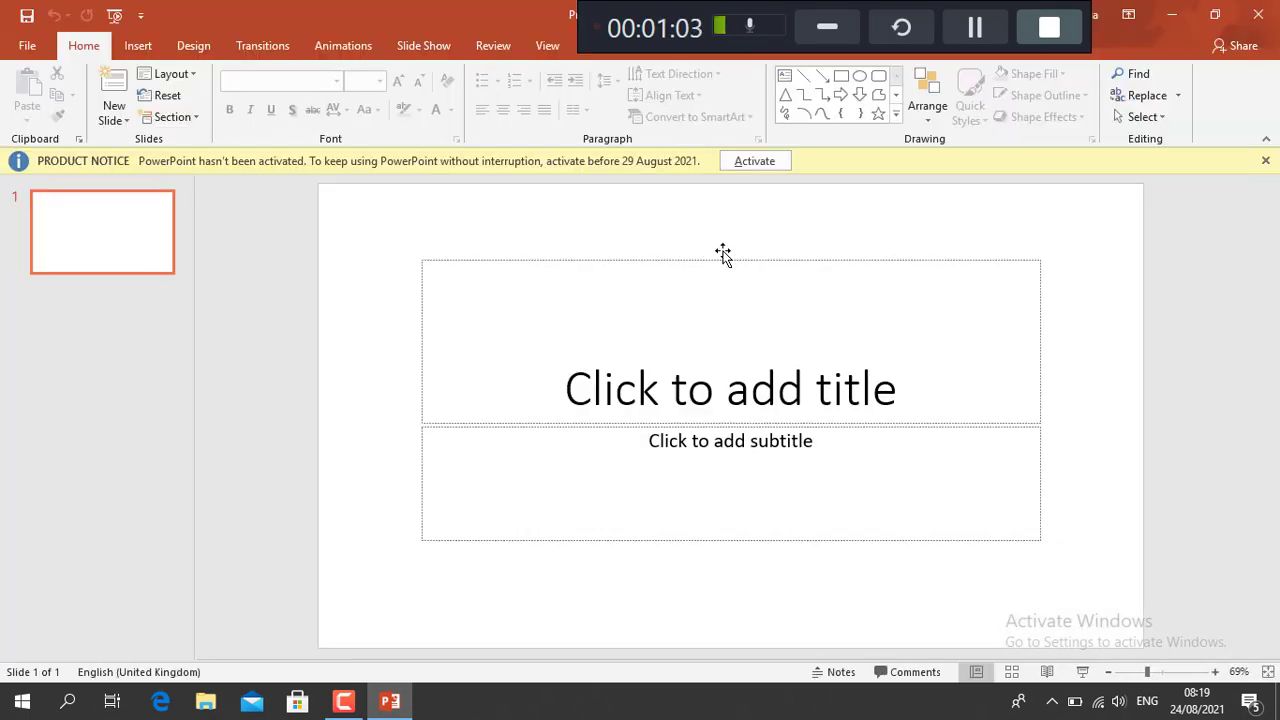
- Close the activation notice and delete the title and subtitle placeholders from the slide
left_click(1265, 160)
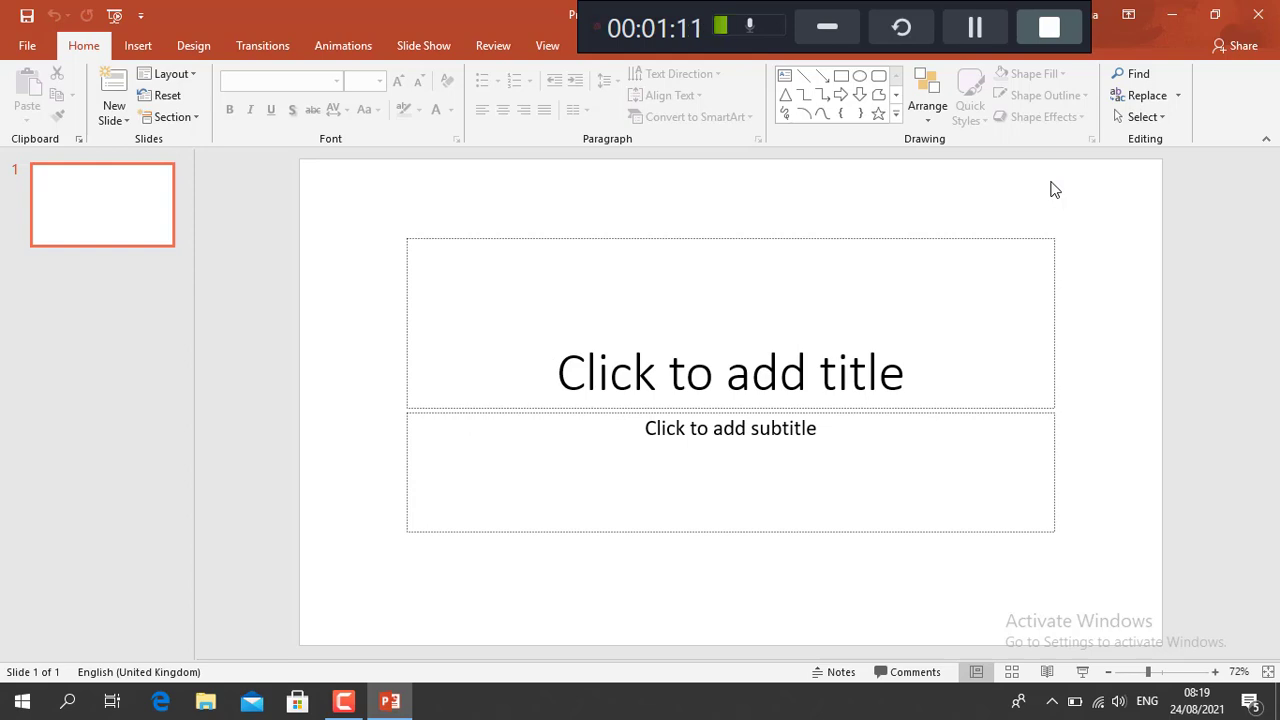
key("ctrl+a")
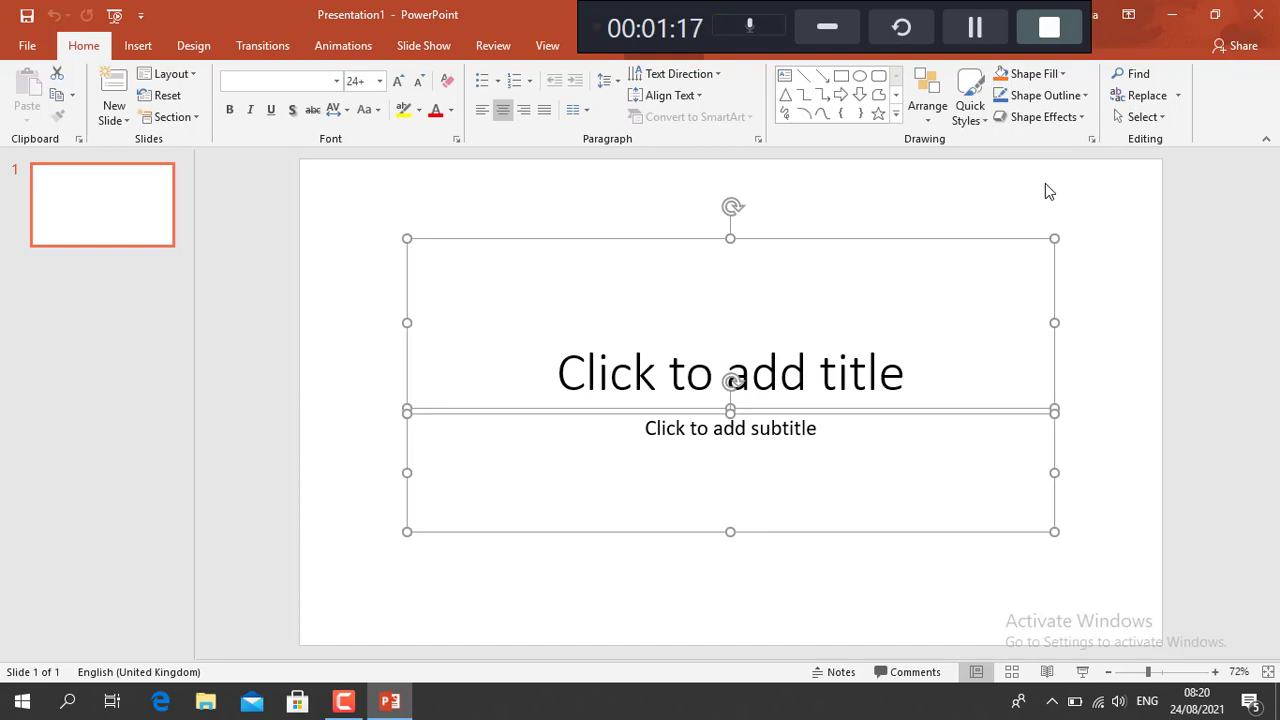
key("Delete")
left_click_drag(329, 183, 1047, 617)
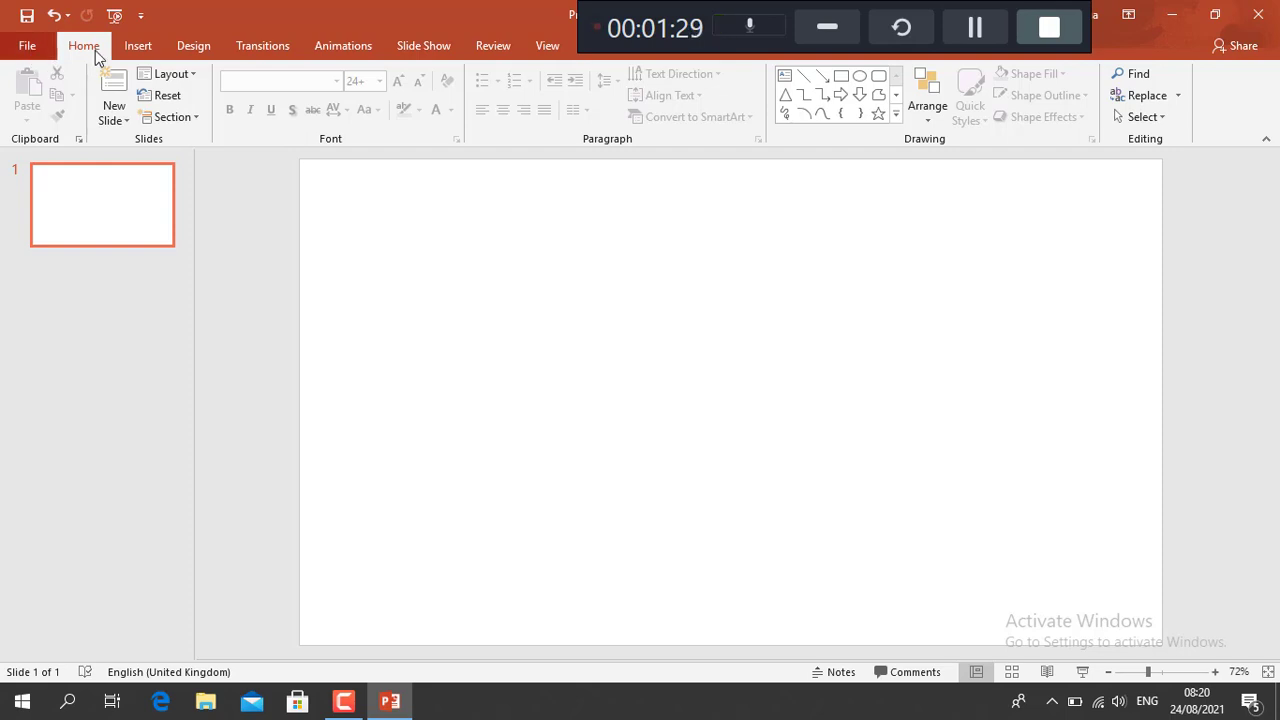
key("Escape")
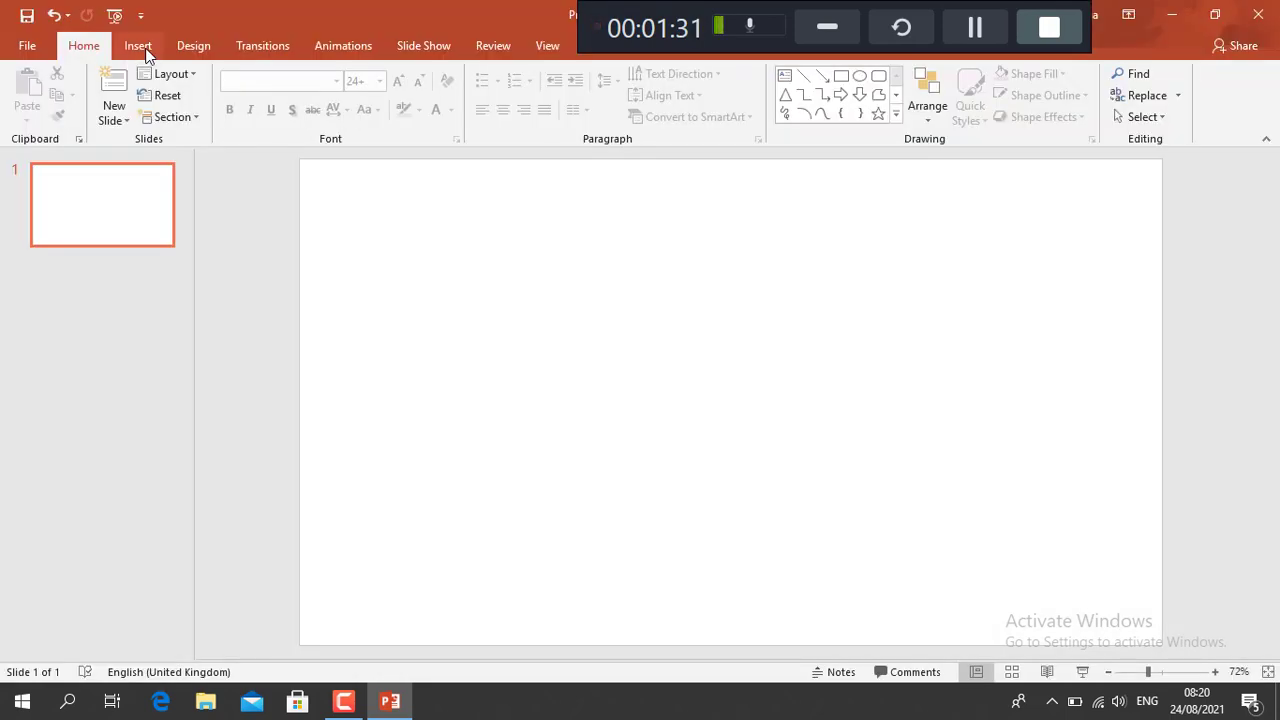
- Insert the coronavirus_PNG93688 picture from the Downloads folder onto the slide
left_click(143, 50)
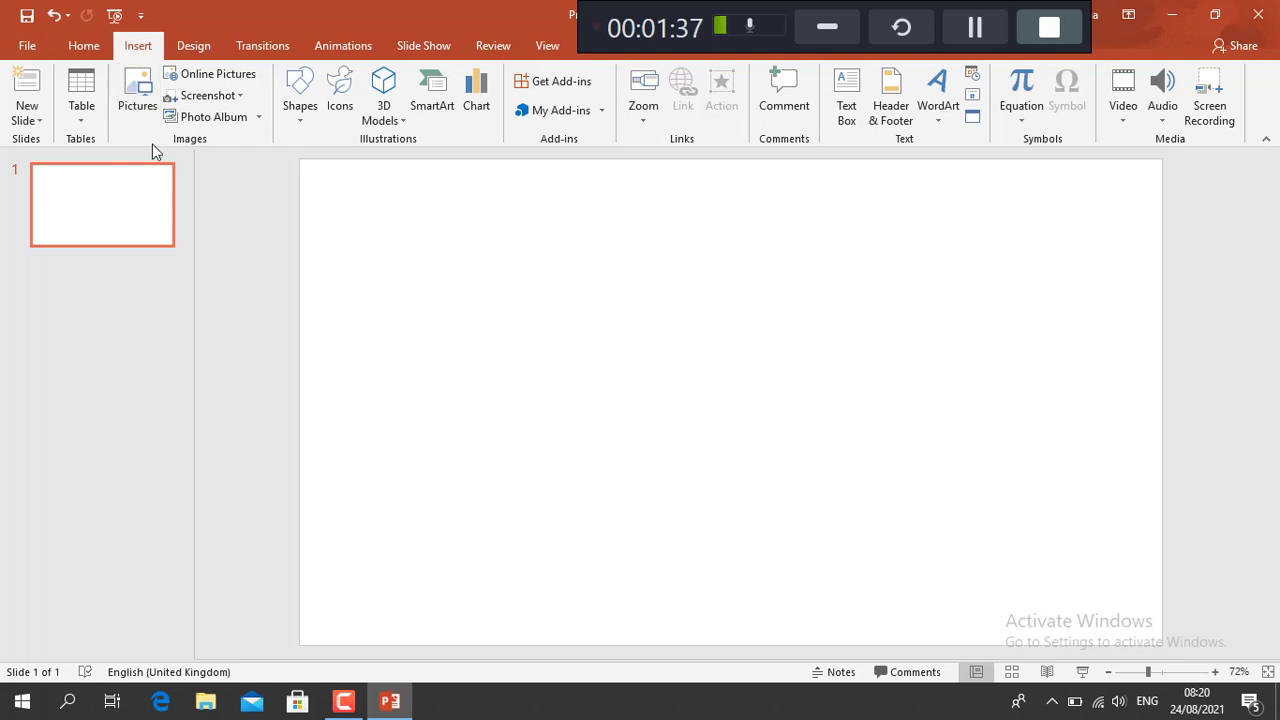
left_click(142, 100)
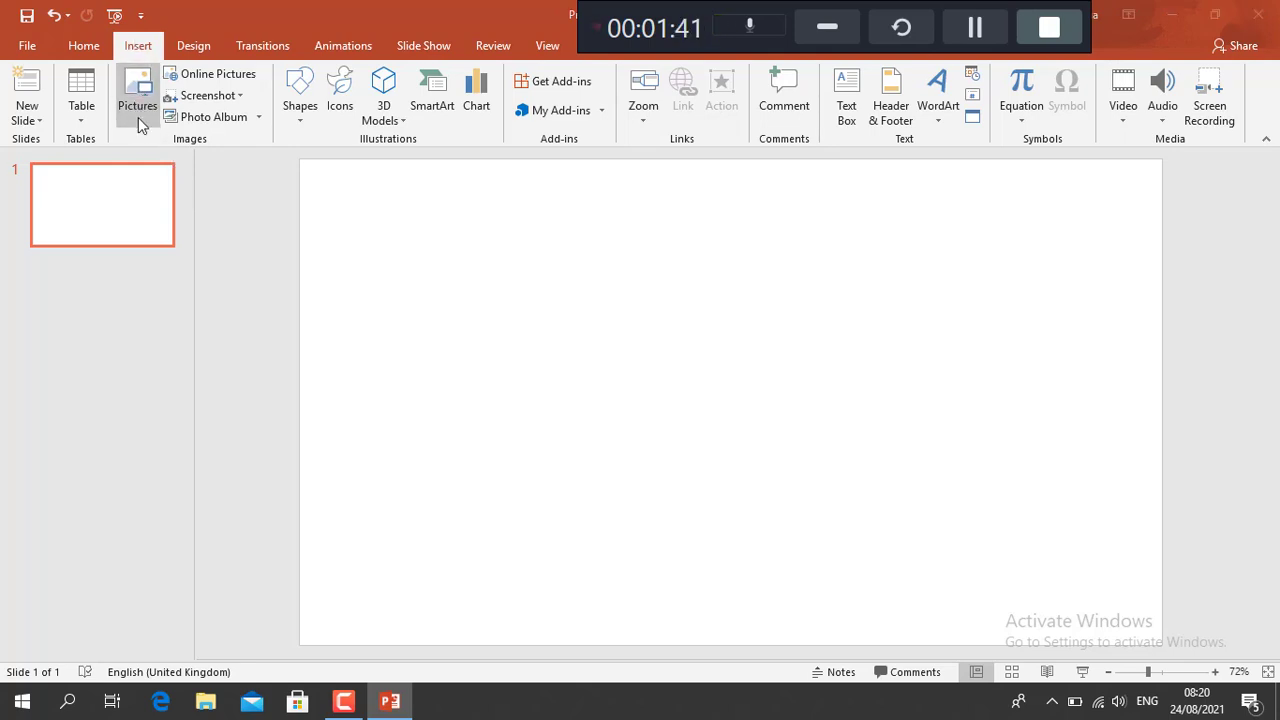
left_click(142, 97)
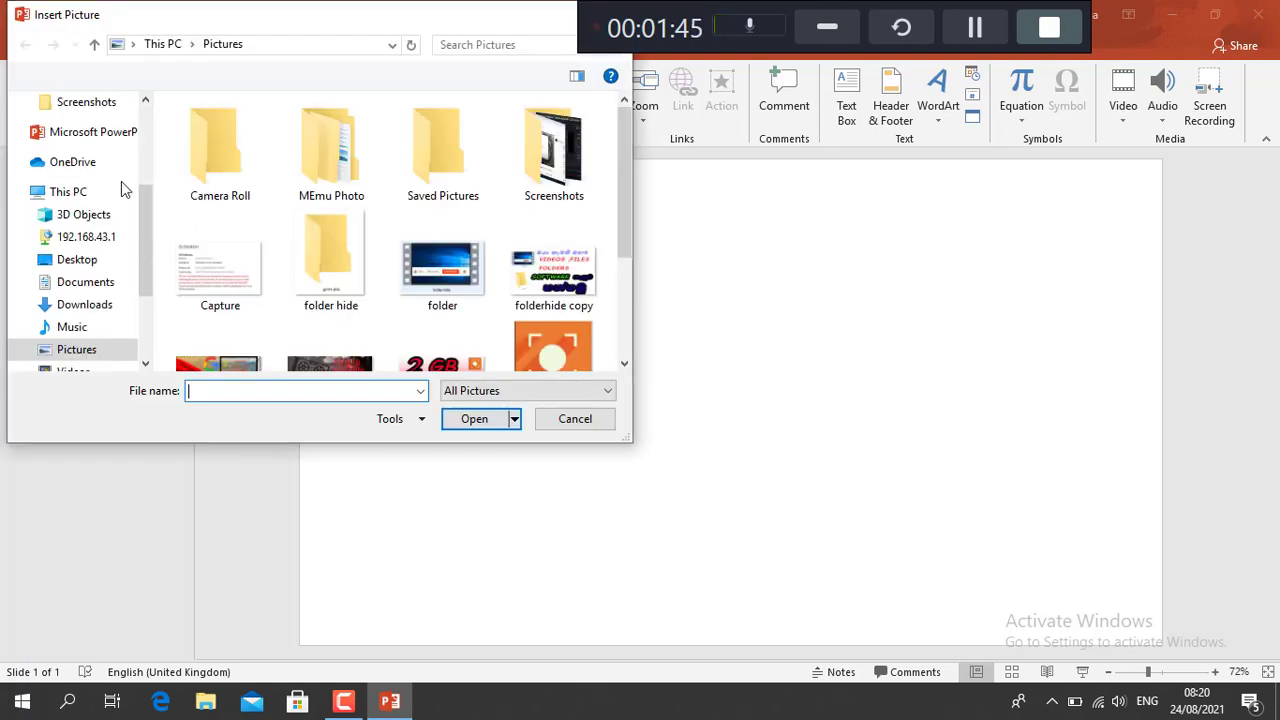
left_click(97, 308)
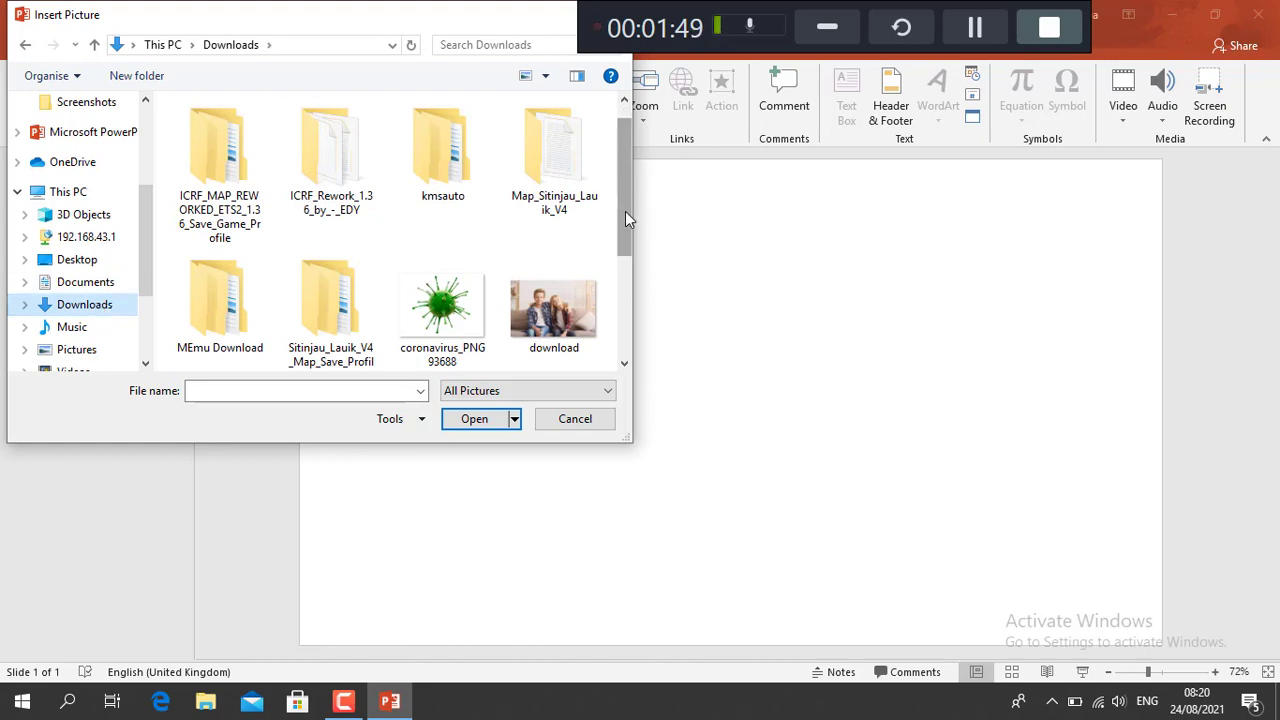
scroll(624, 232, "down", 1)
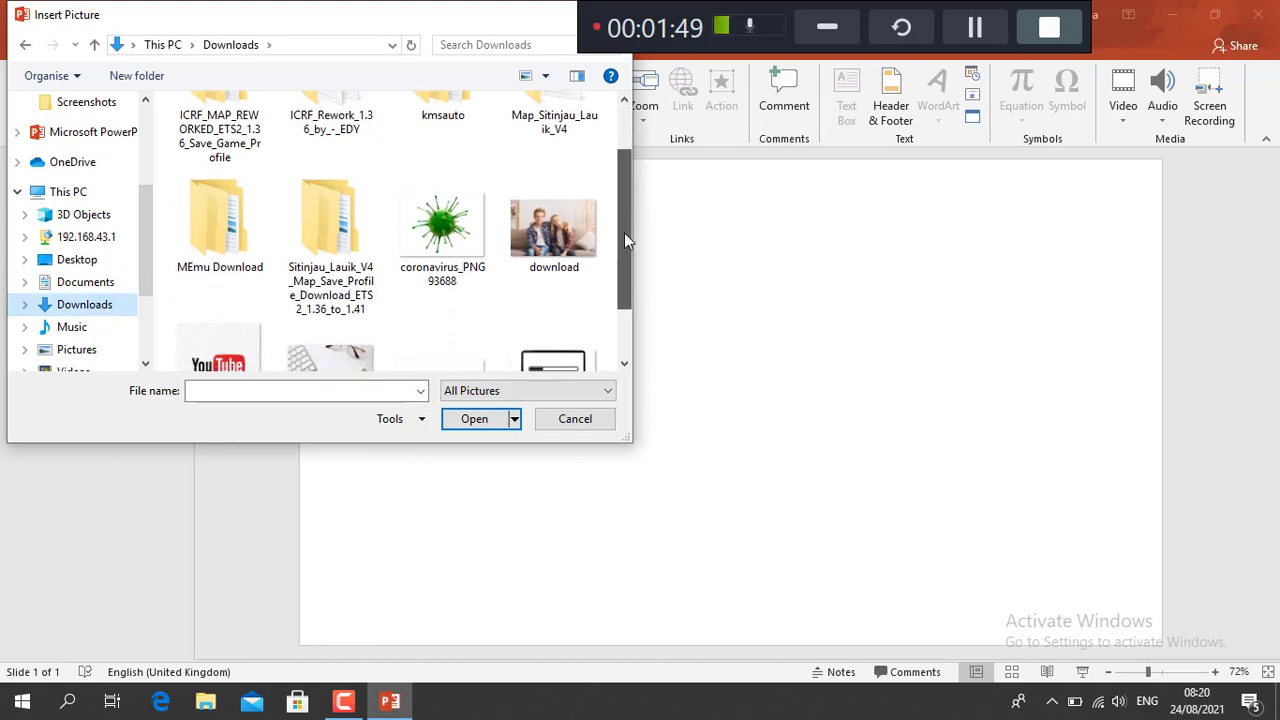
left_click(447, 237)
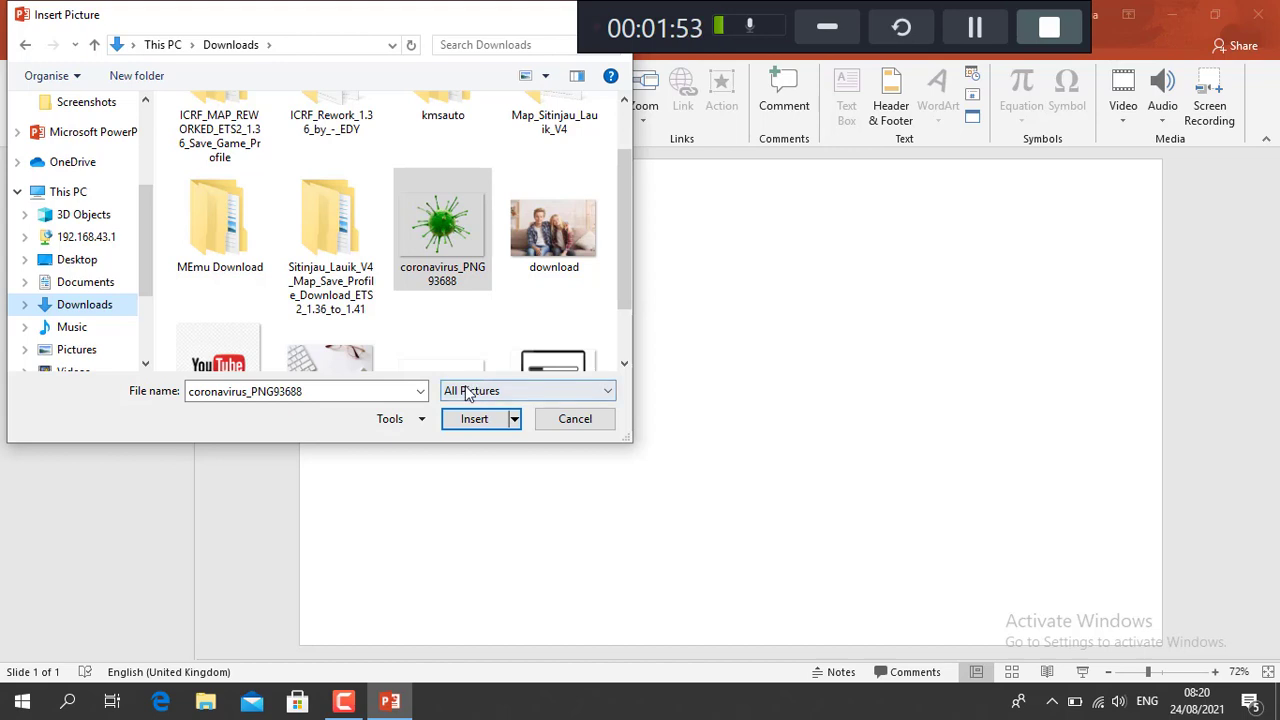
left_click(478, 419)
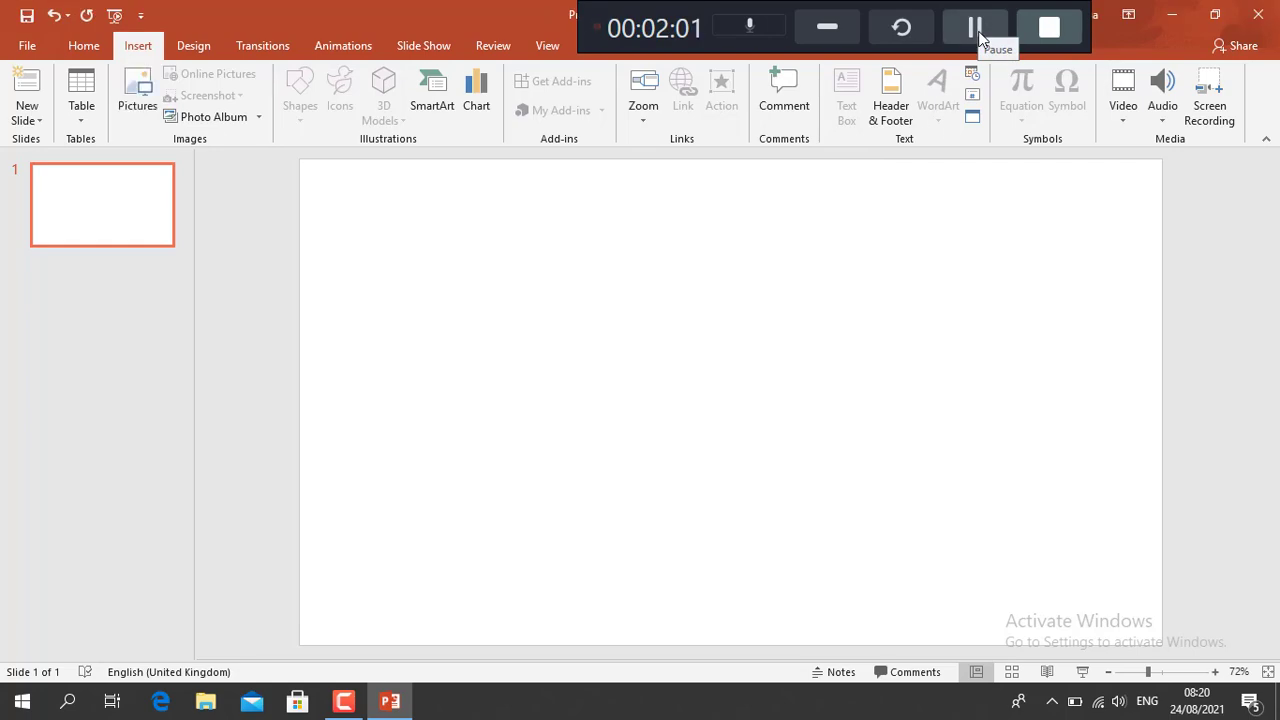
left_click(977, 30)
- Resize the virus picture to 13.54 × 18.01 cm and move it to the slide's left side
left_click(977, 30)
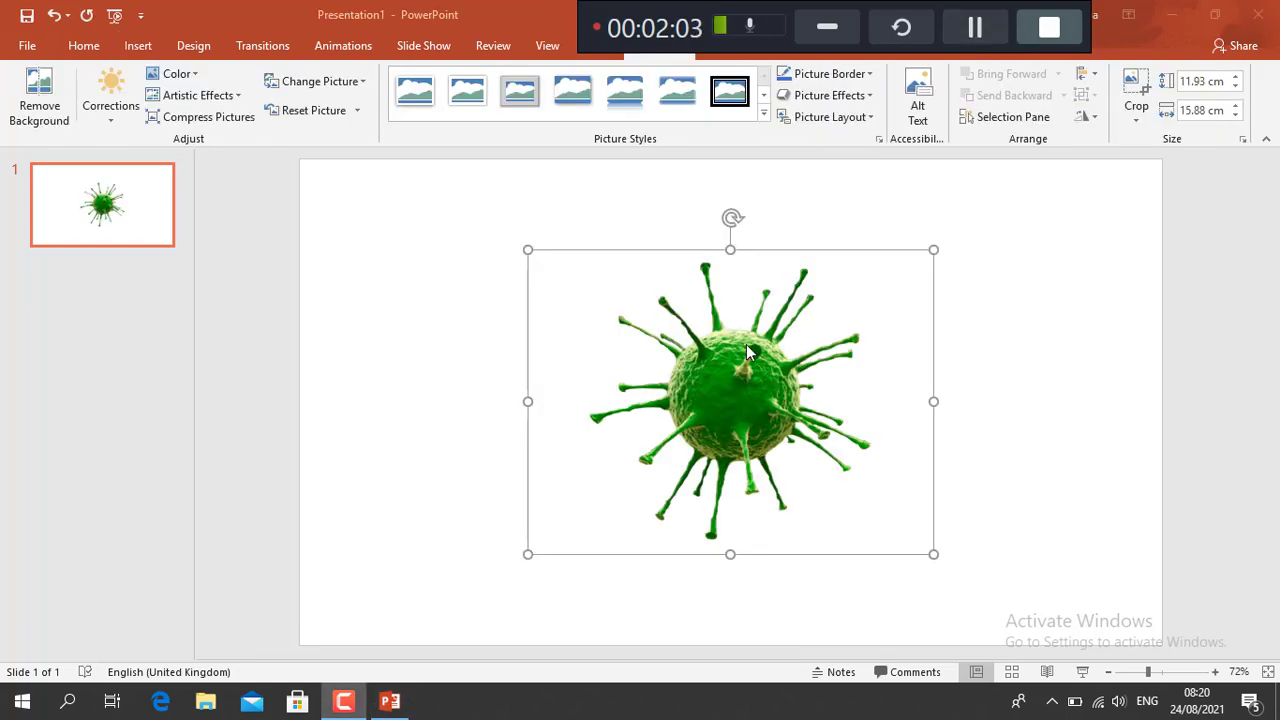
left_click_drag(748, 350, 509, 333)
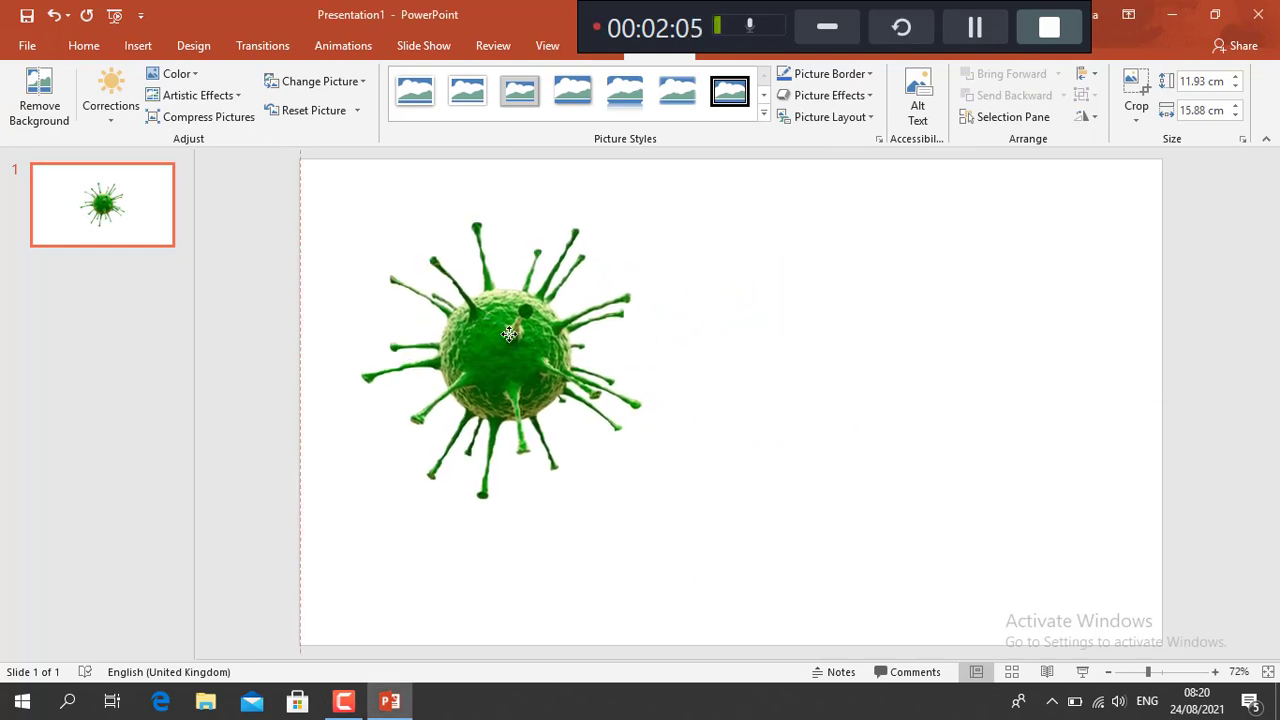
left_click_drag(509, 333, 549, 372)
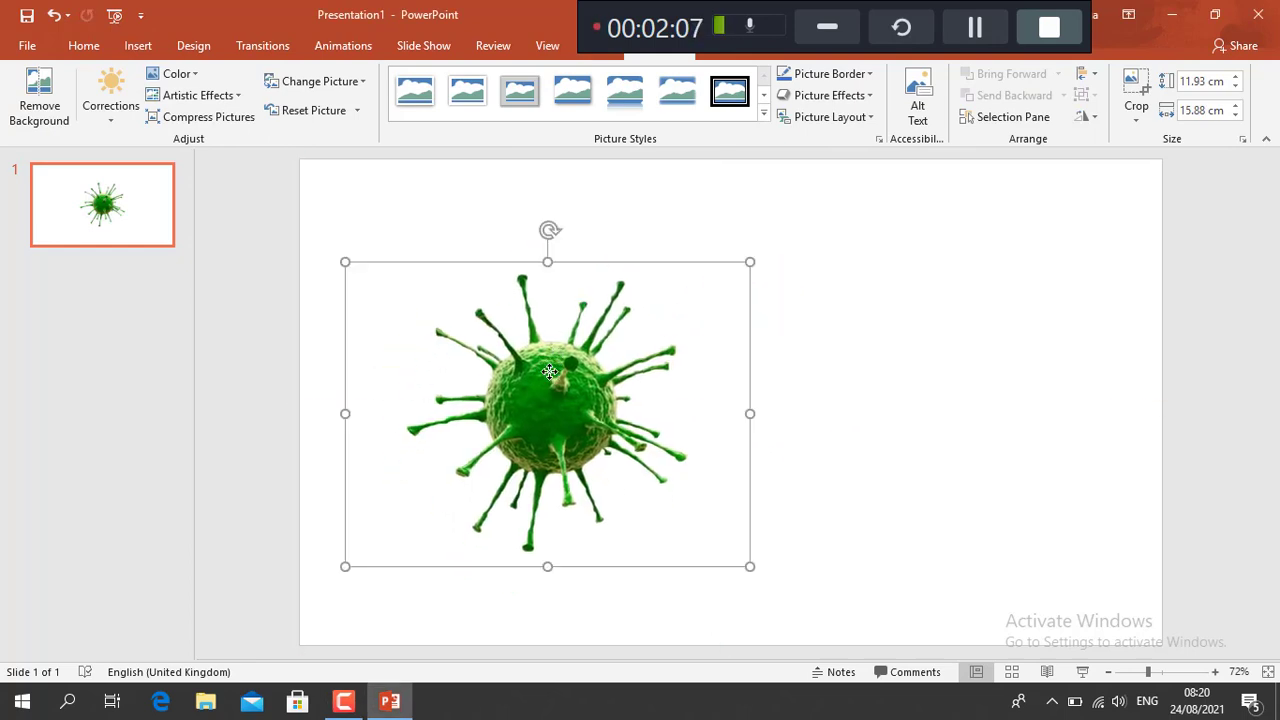
mouse_move(345, 262)
left_mouse_down()
mouse_move(343, 233)
mouse_move(300, 217)
left_mouse_up()
mouse_move(514, 371)
left_mouse_down()
mouse_move(491, 385)
mouse_move(466, 357)
mouse_move(486, 342)
mouse_move(470, 368)
left_mouse_up()
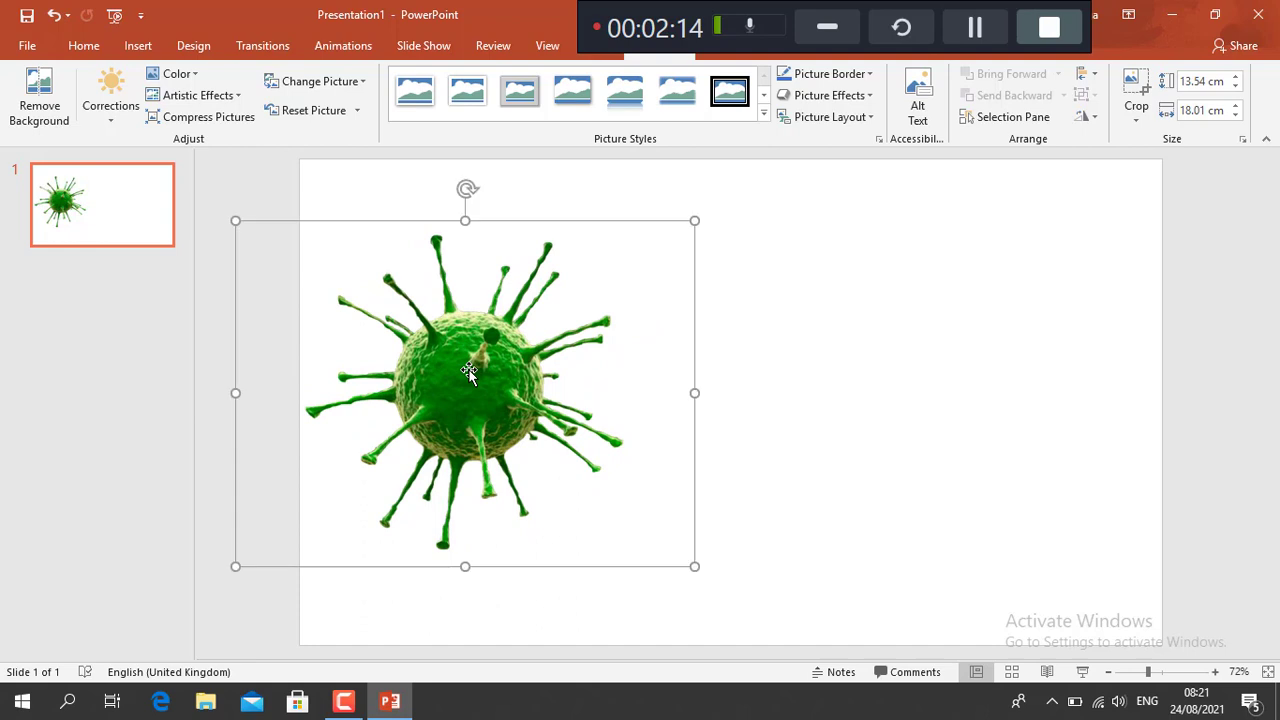
left_click(810, 240)
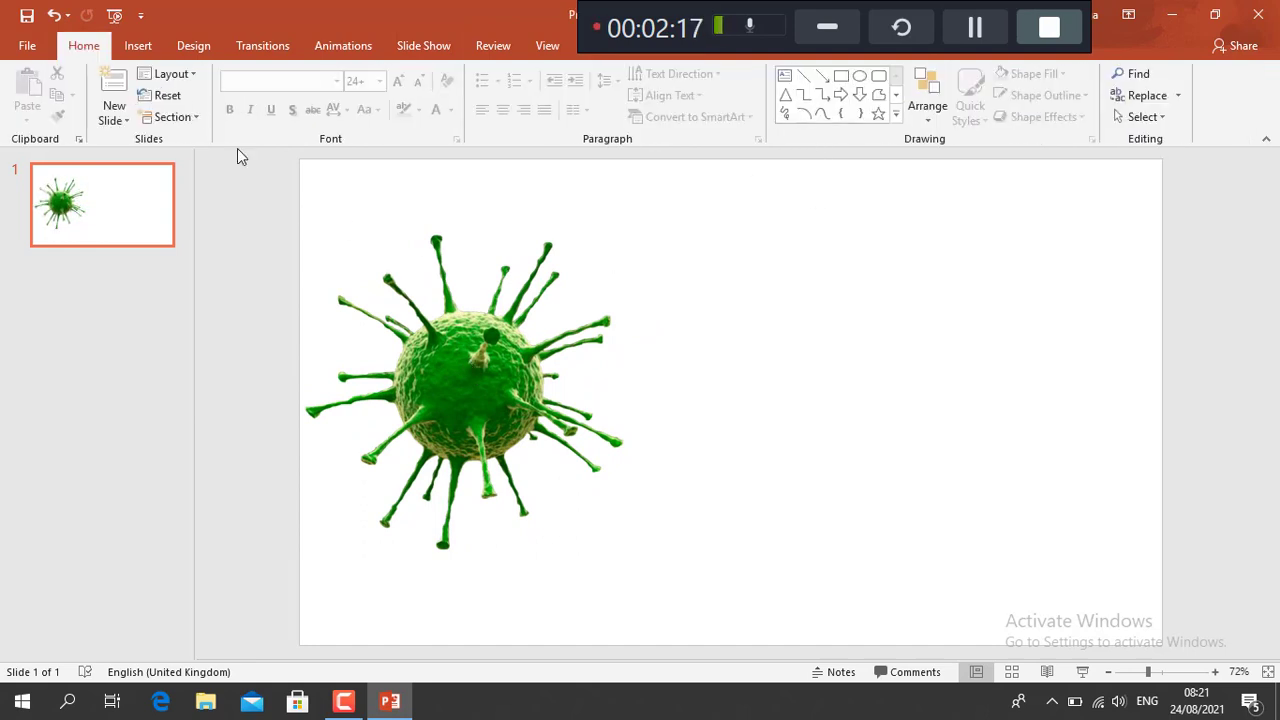
left_click(186, 48)
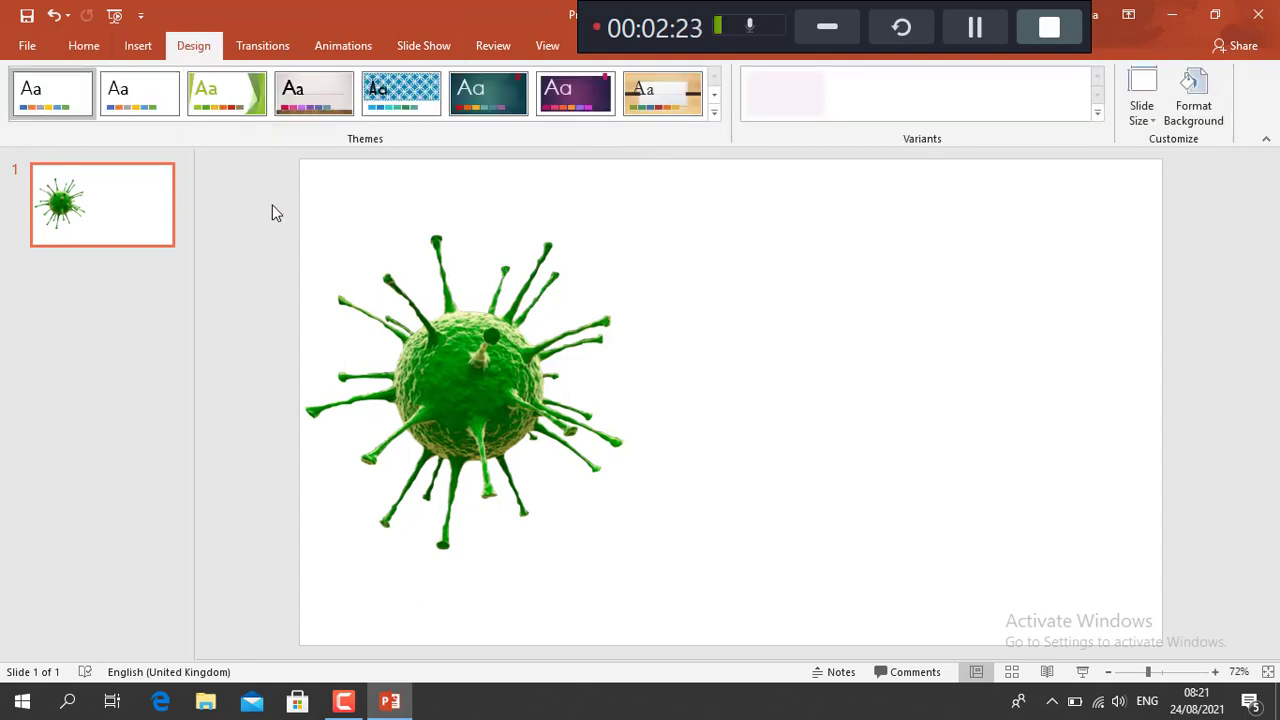
left_click(230, 108)
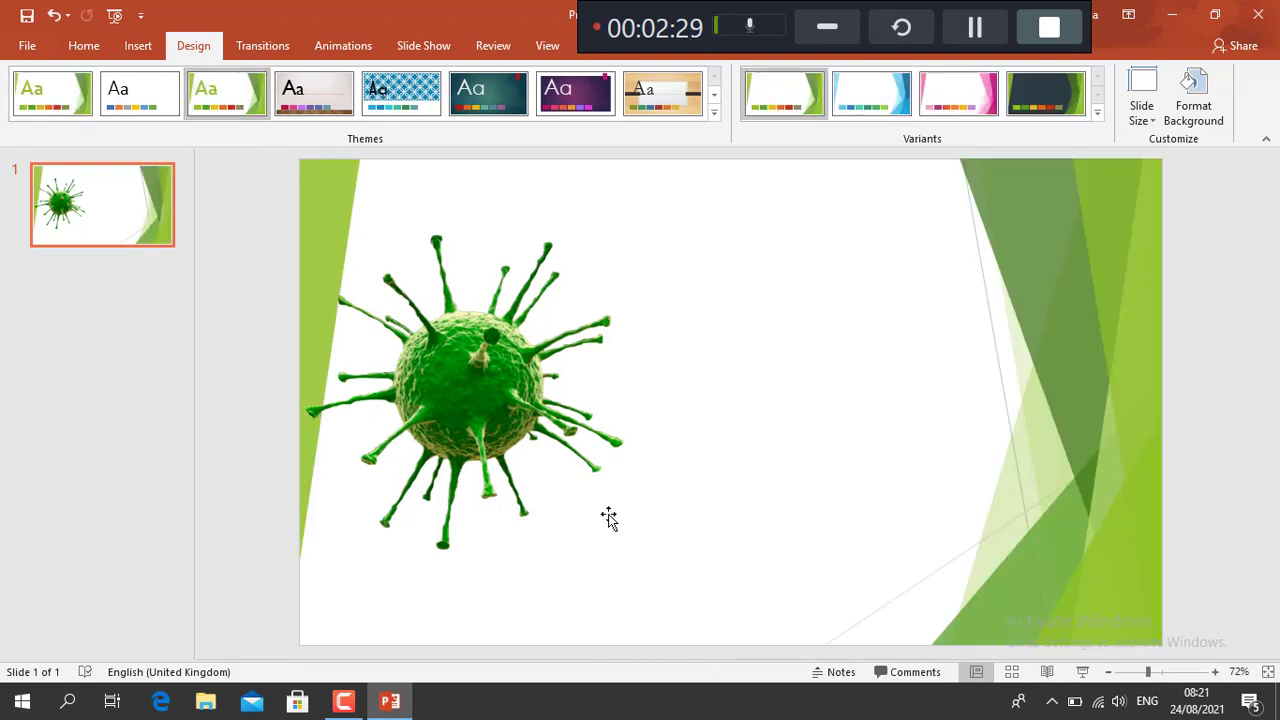
left_click_drag(472, 389, 490, 323)
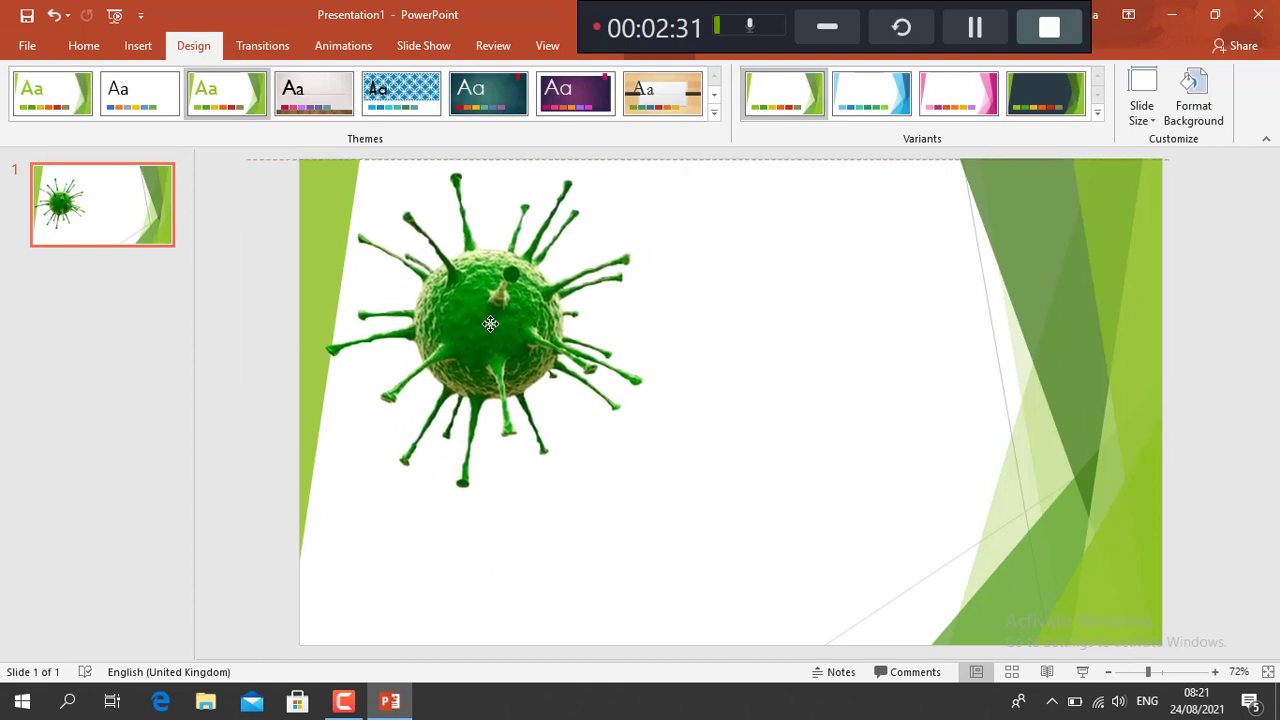
left_click(766, 271)
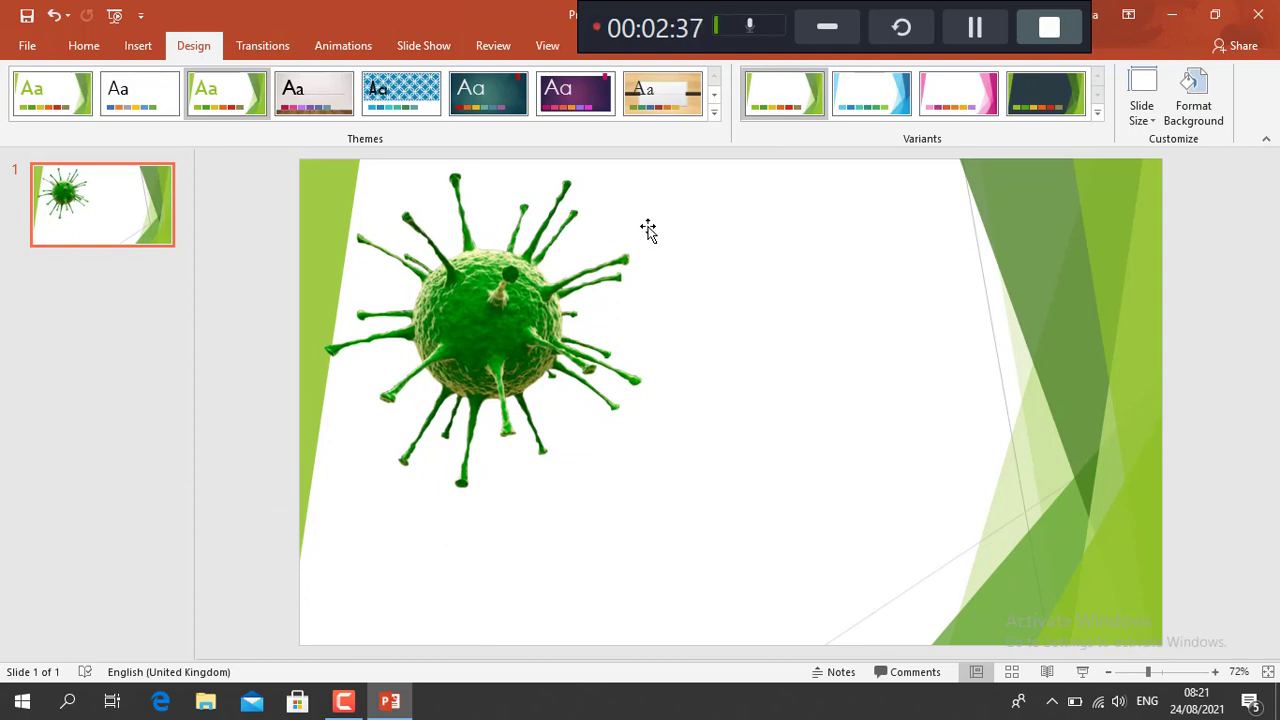
- Draw a text box on the slide to the right of the virus picture
left_click(136, 47)
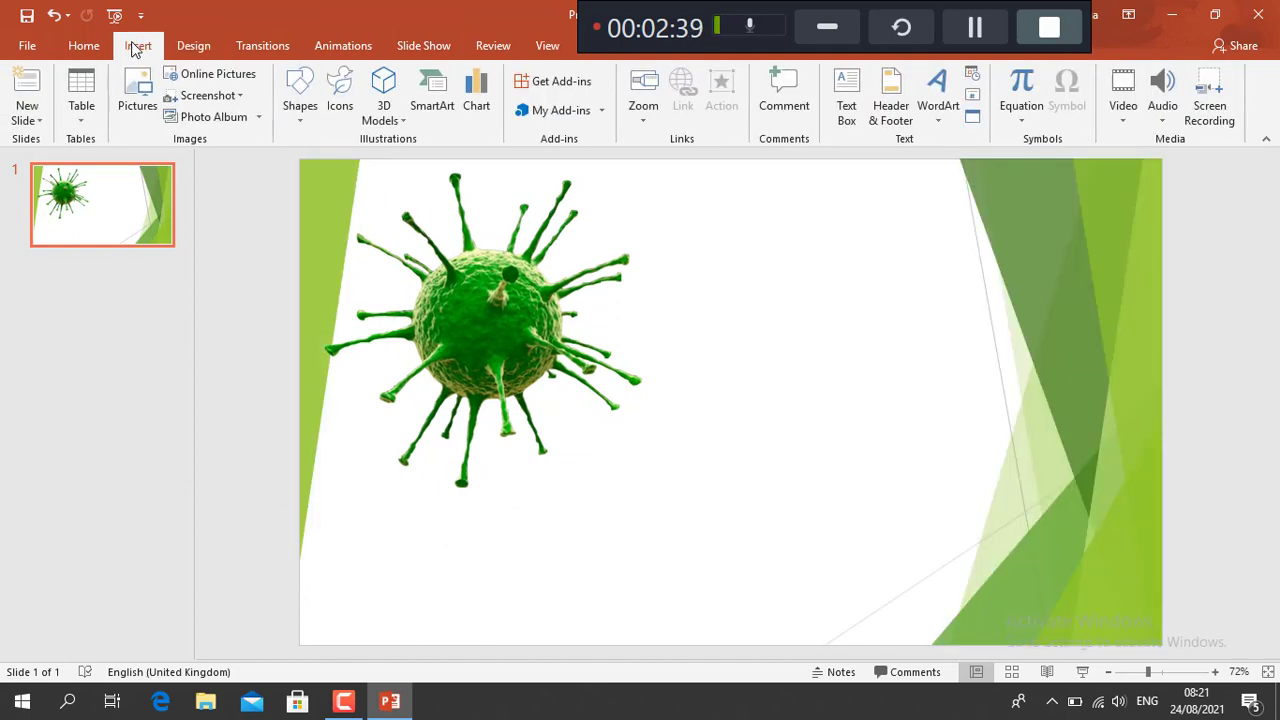
left_click(846, 118)
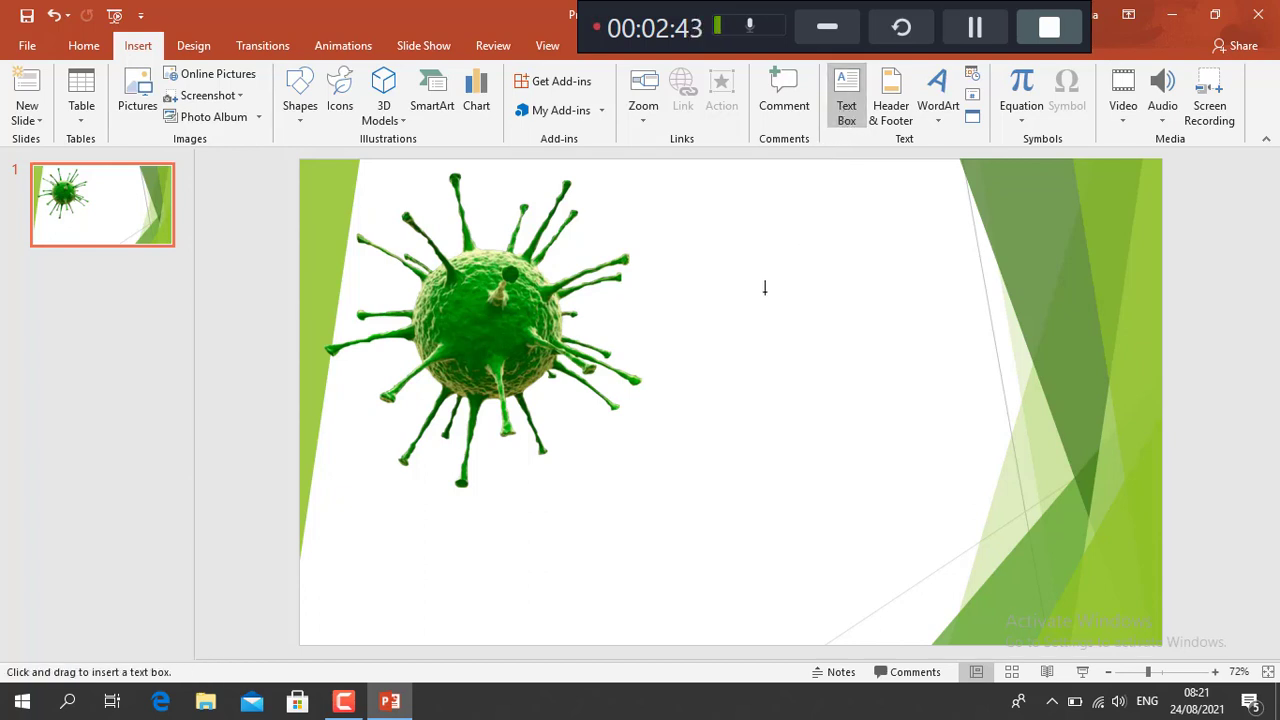
left_click_drag(713, 224, 851, 354)
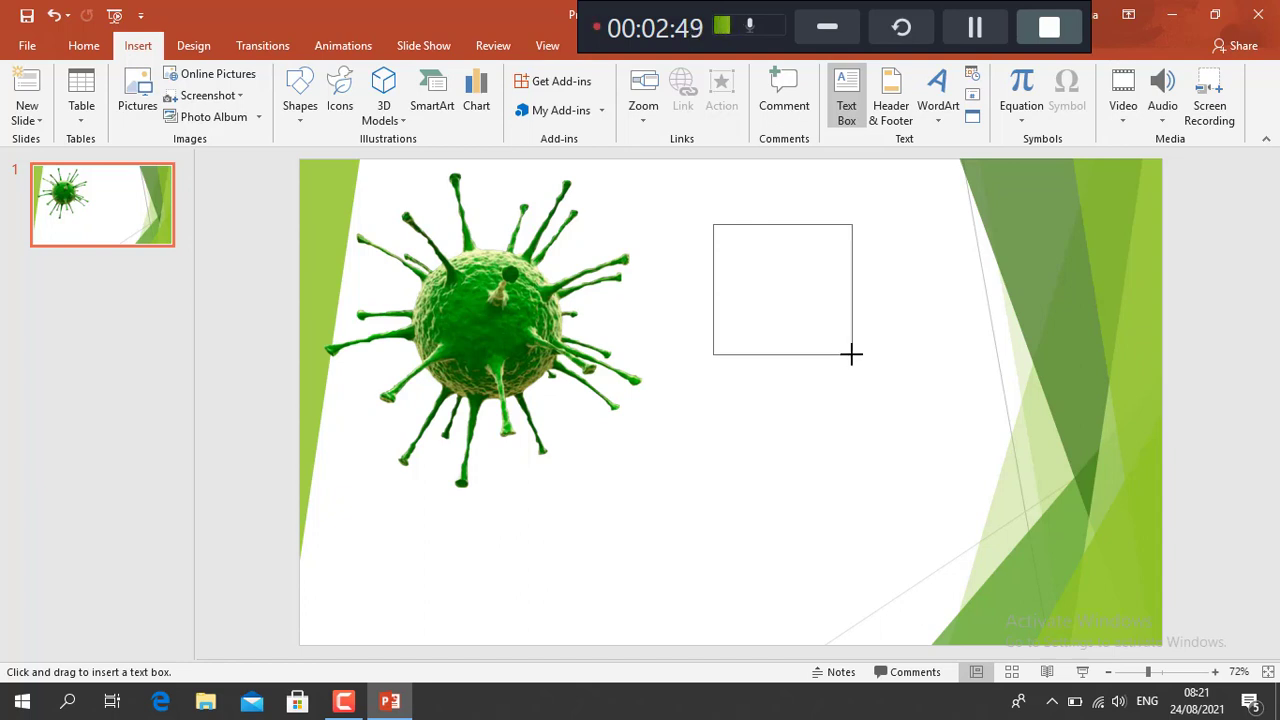
left_click_drag(851, 354, 1150, 402)
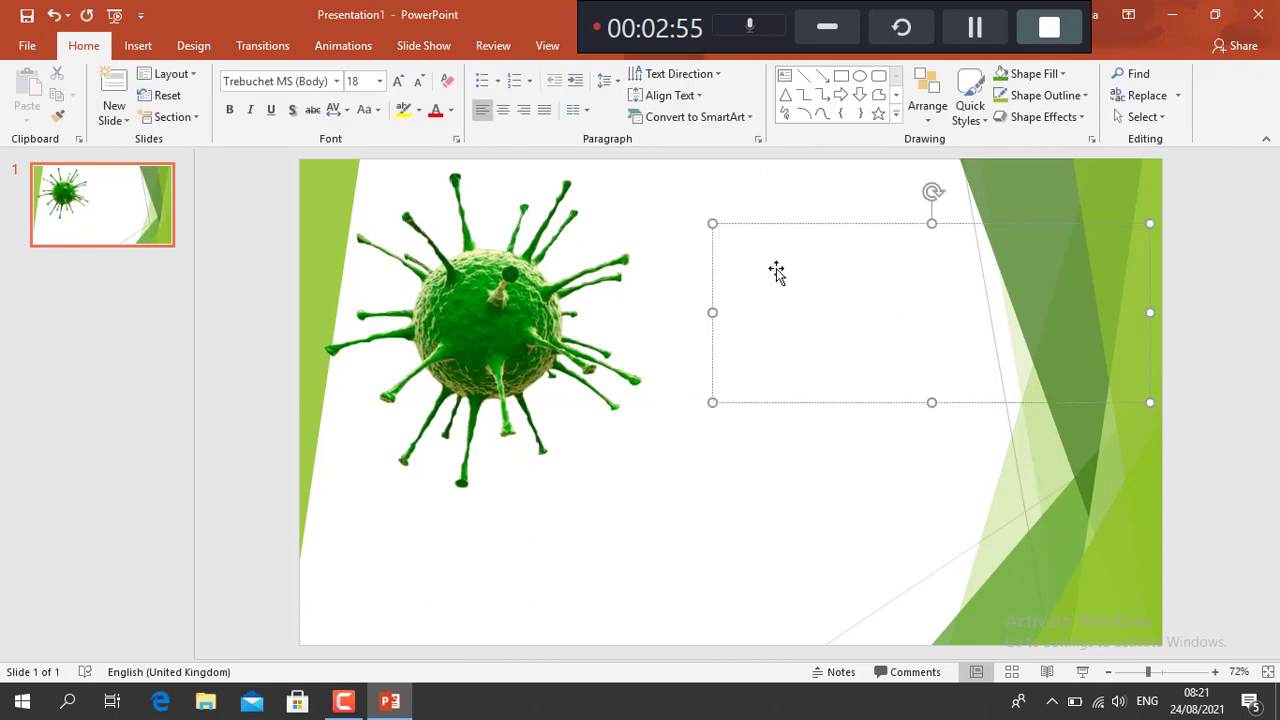
key("Escape")
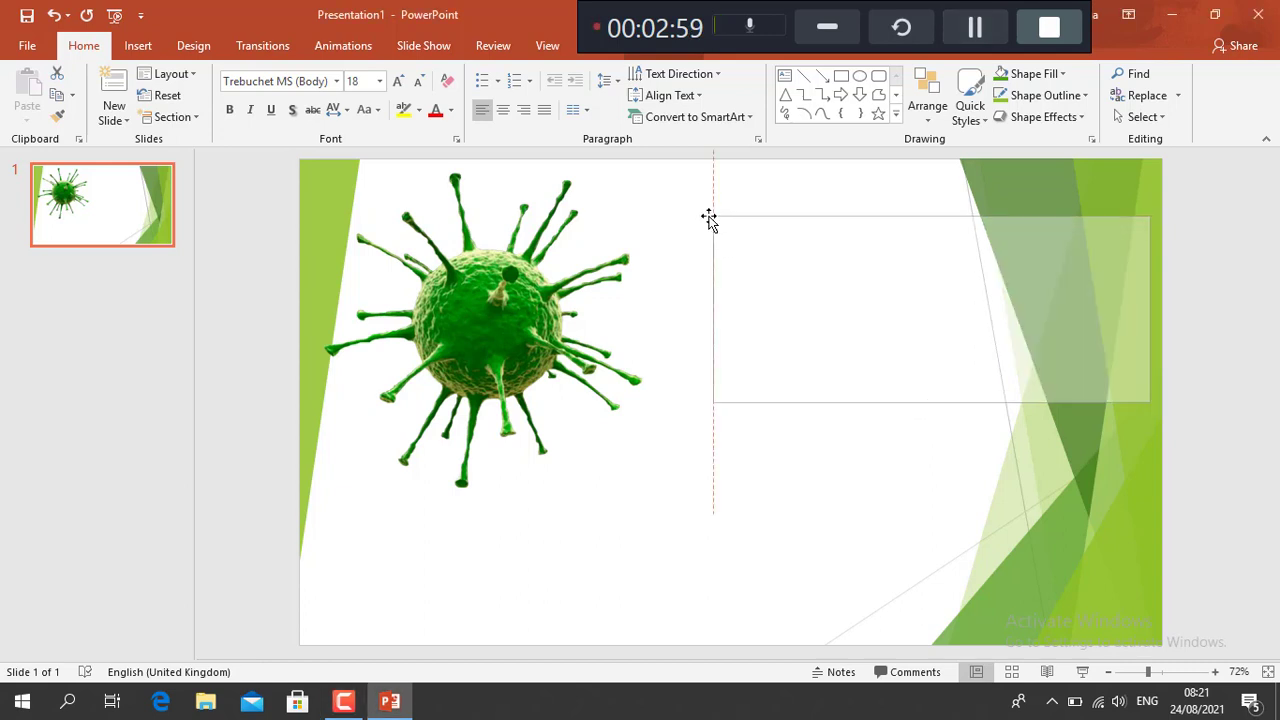
- Type 'Covid 19' in the text box, fixing the 'Covide' misspelling
type("c")
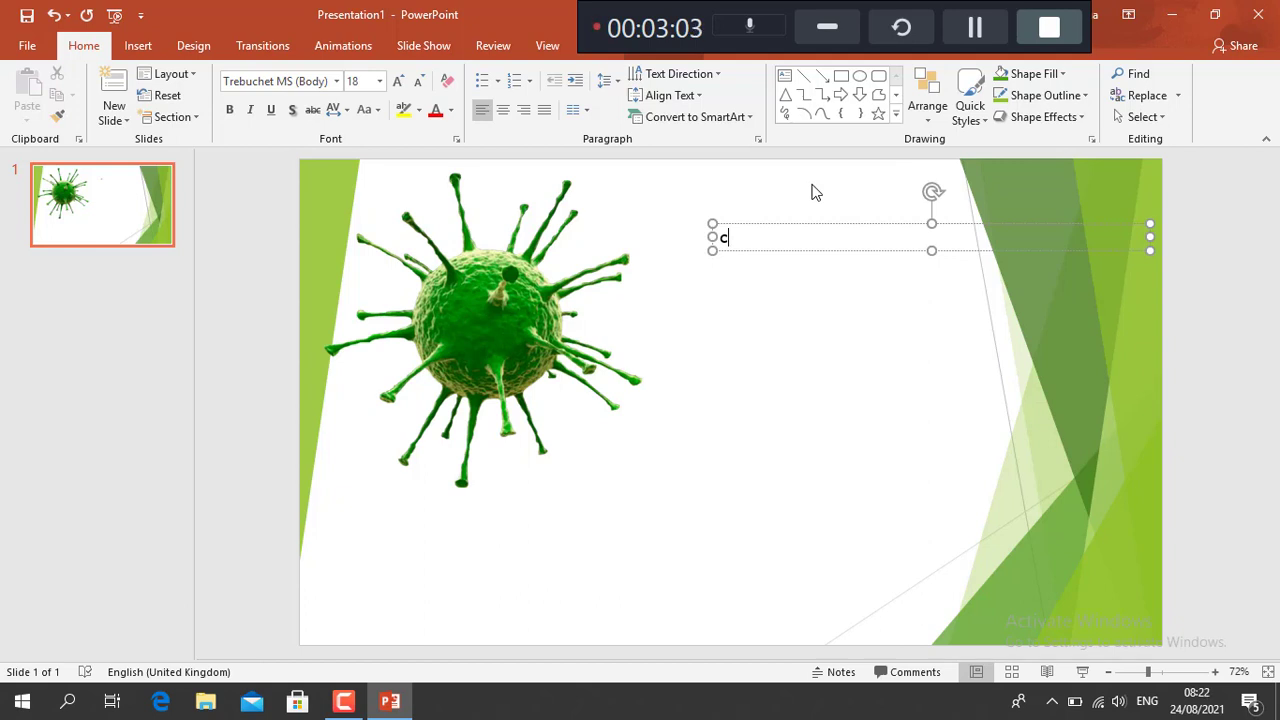
type("d")
key("BackSpace")
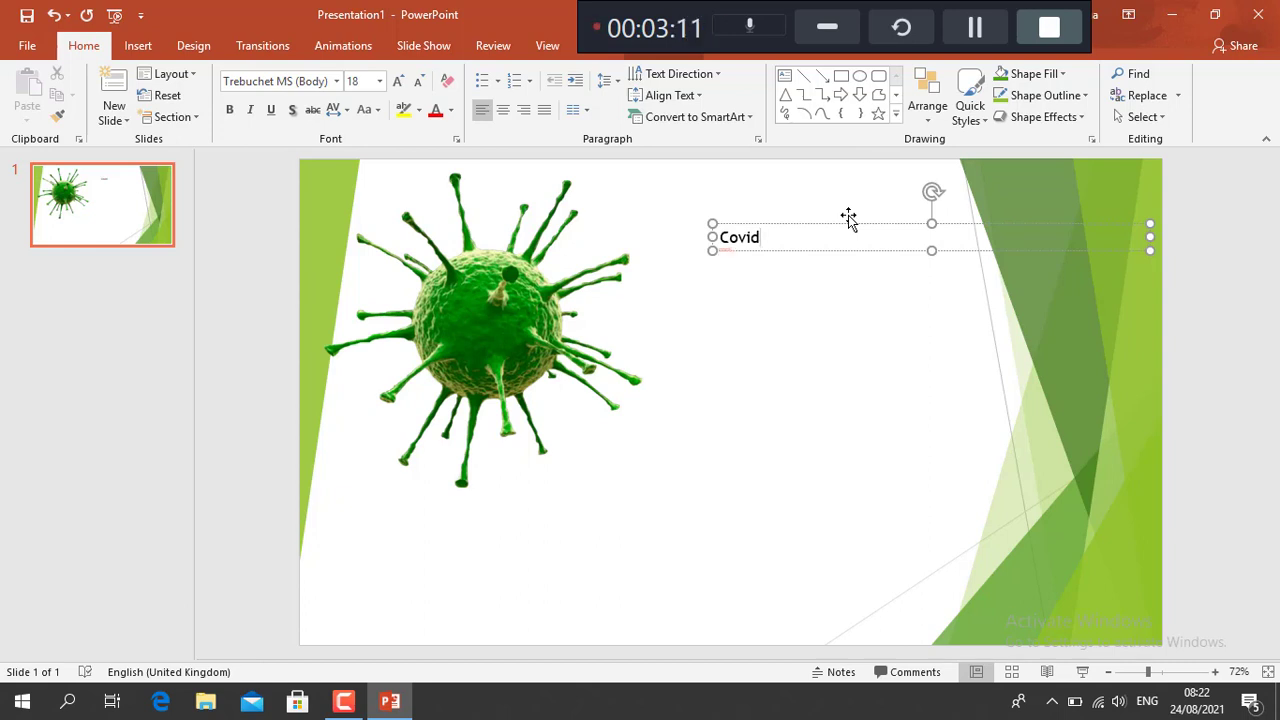
type("ee")
key("BackSpace")
type("19")
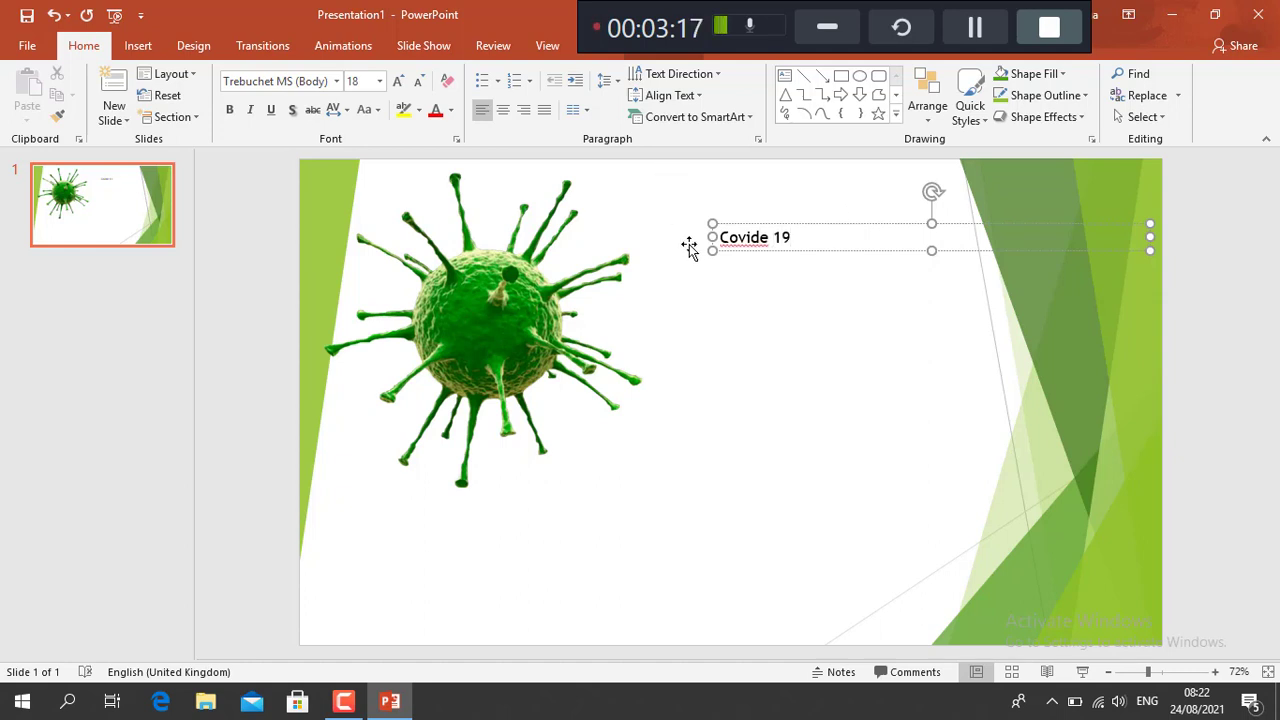
left_click_drag(712, 250, 677, 363)
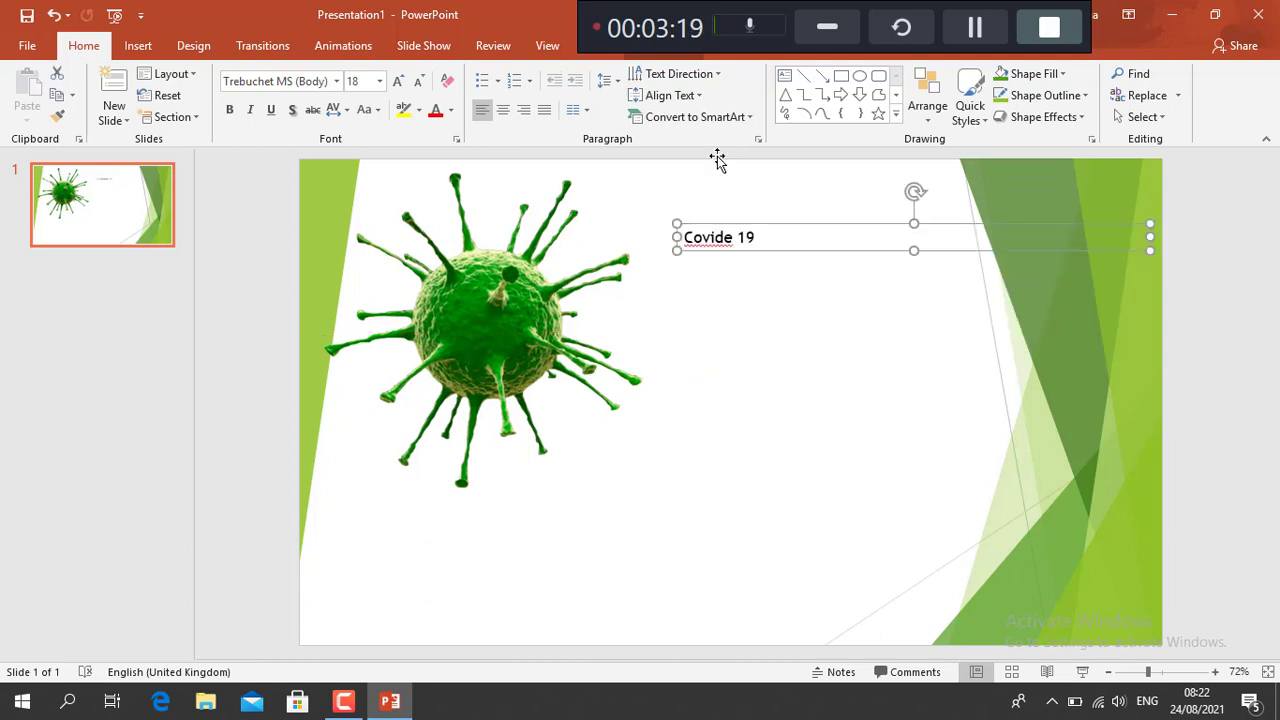
left_click(735, 238)
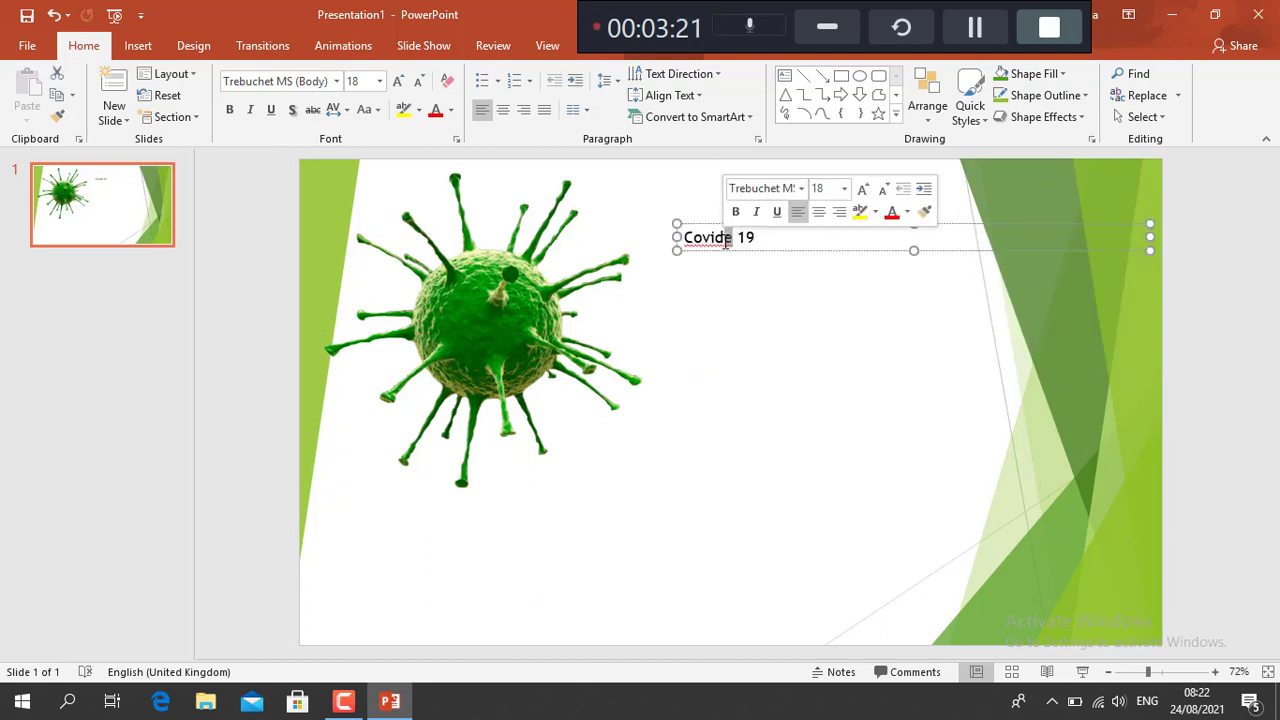
key("BackSpace")
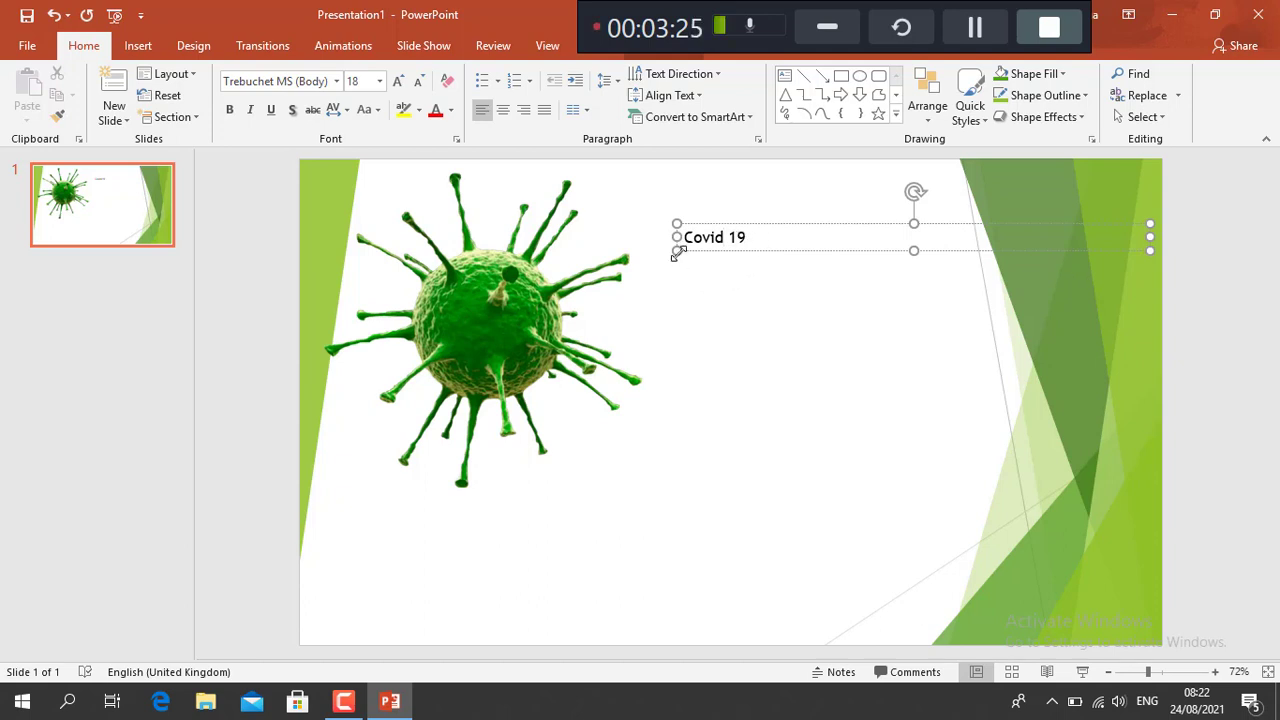
key("Escape")
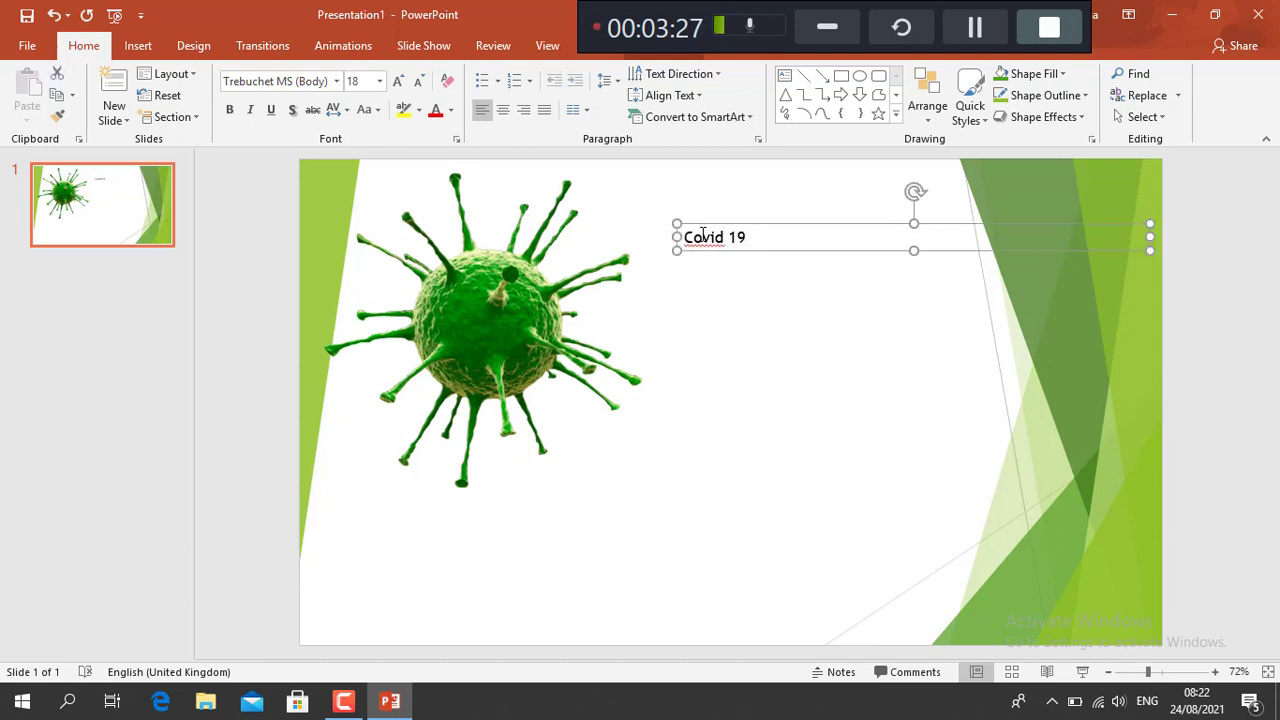
left_click(683, 240)
- Set the Covid 19 text to font size 96
left_click_drag(700, 238, 744, 243)
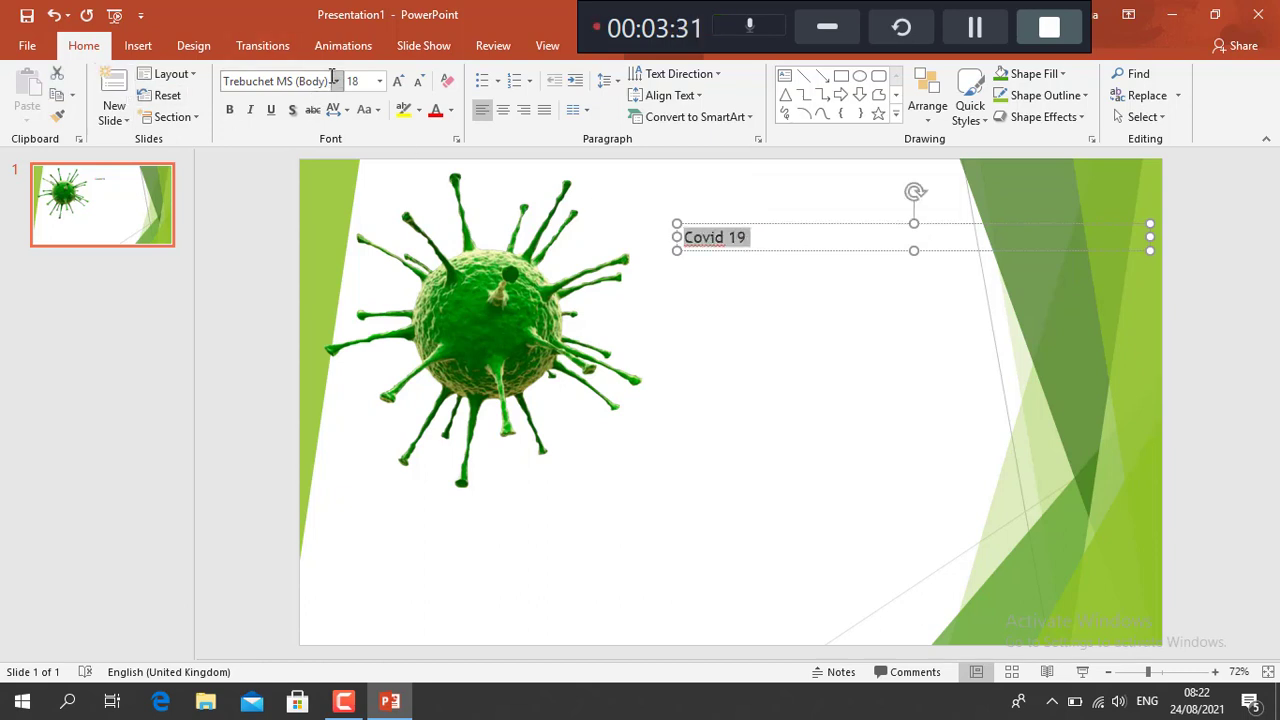
left_click(380, 82)
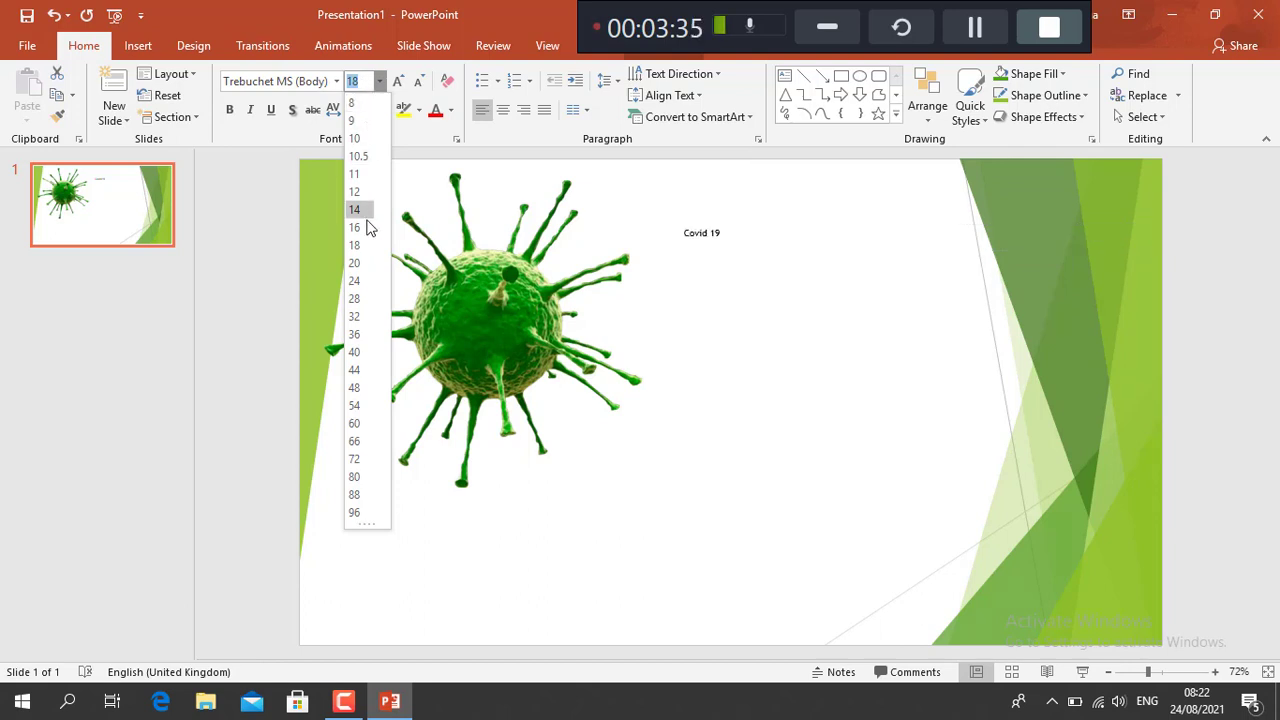
left_click(356, 513)
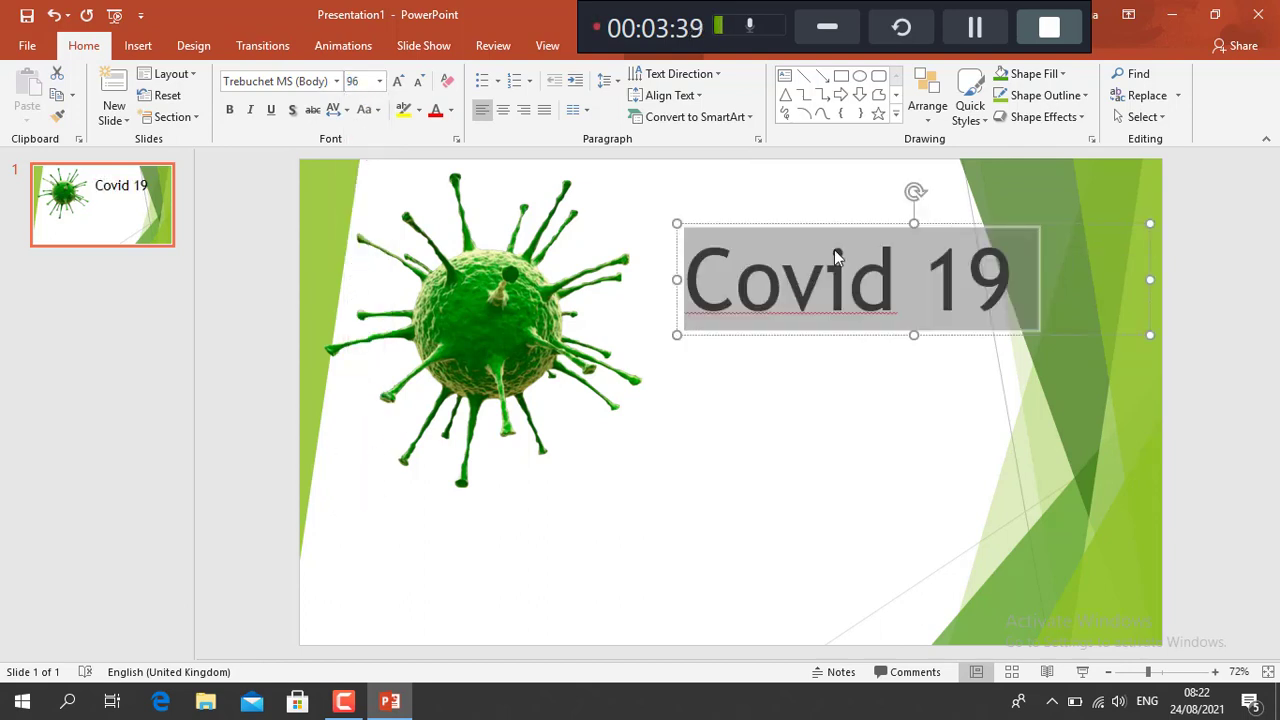
left_click(1010, 287)
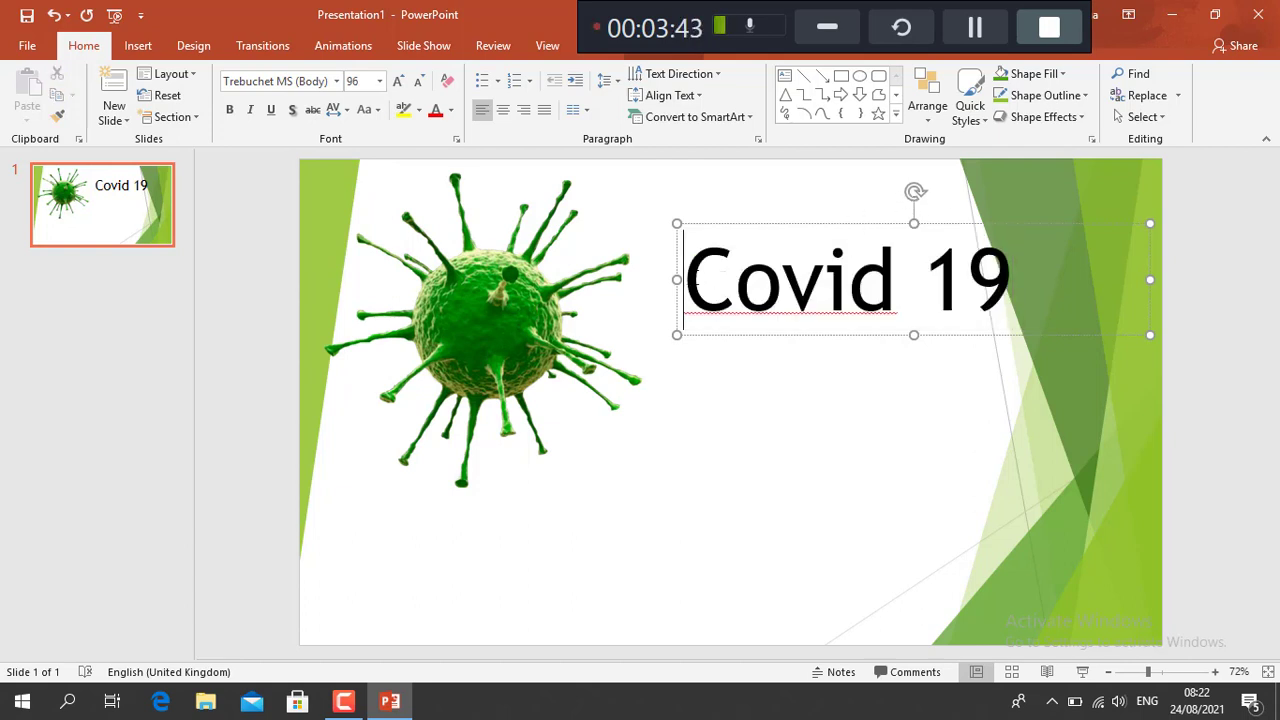
- Change the title font to Arial Black and move it down level with the virus
left_click_drag(684, 281, 1038, 285)
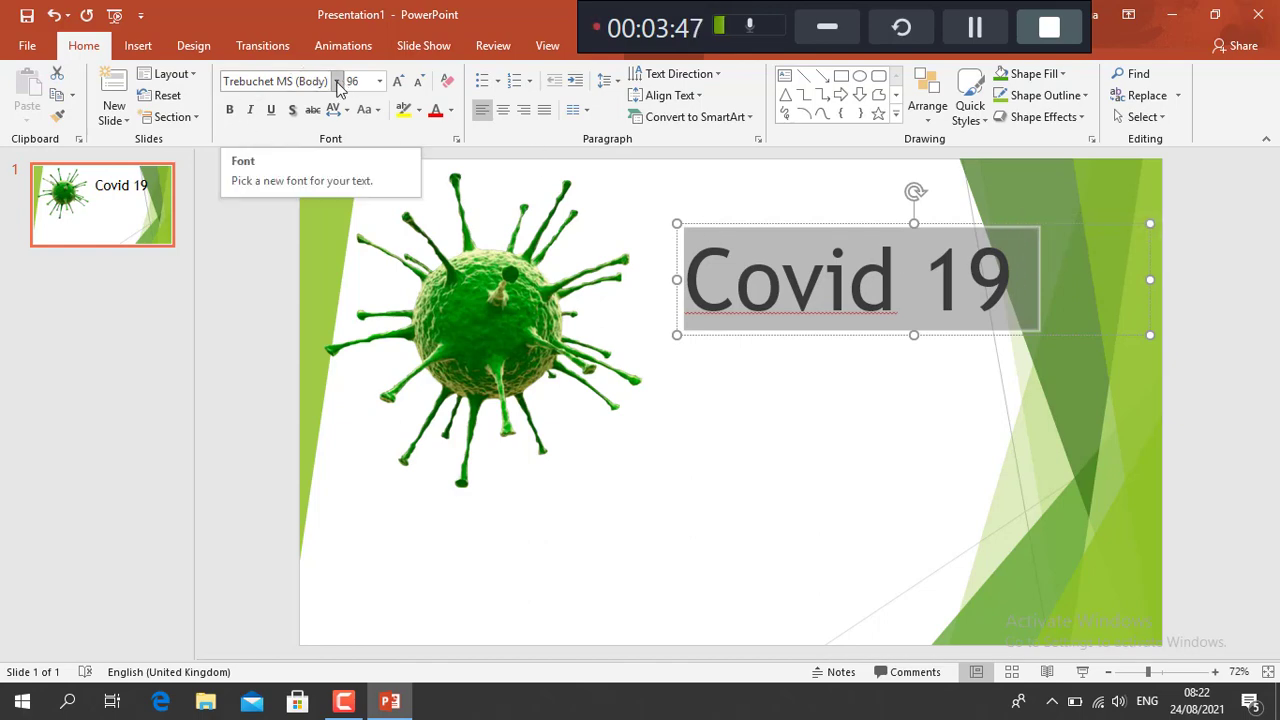
left_click(338, 82)
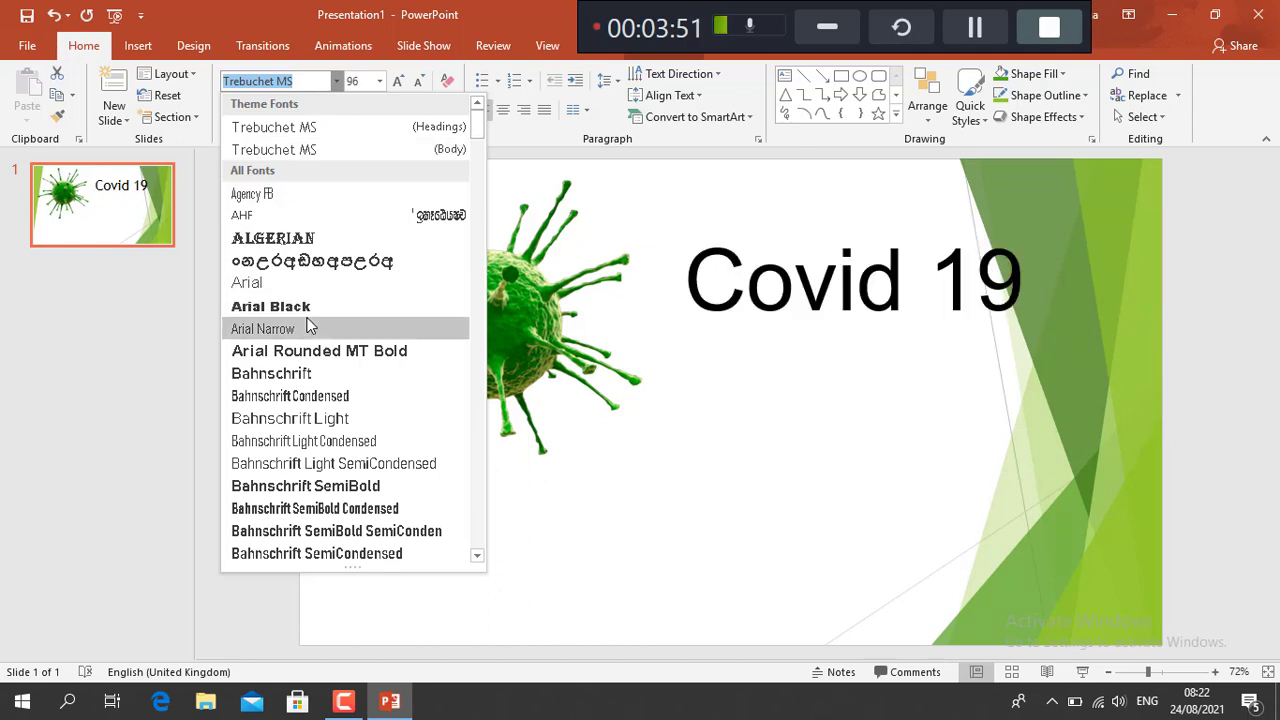
left_click(312, 307)
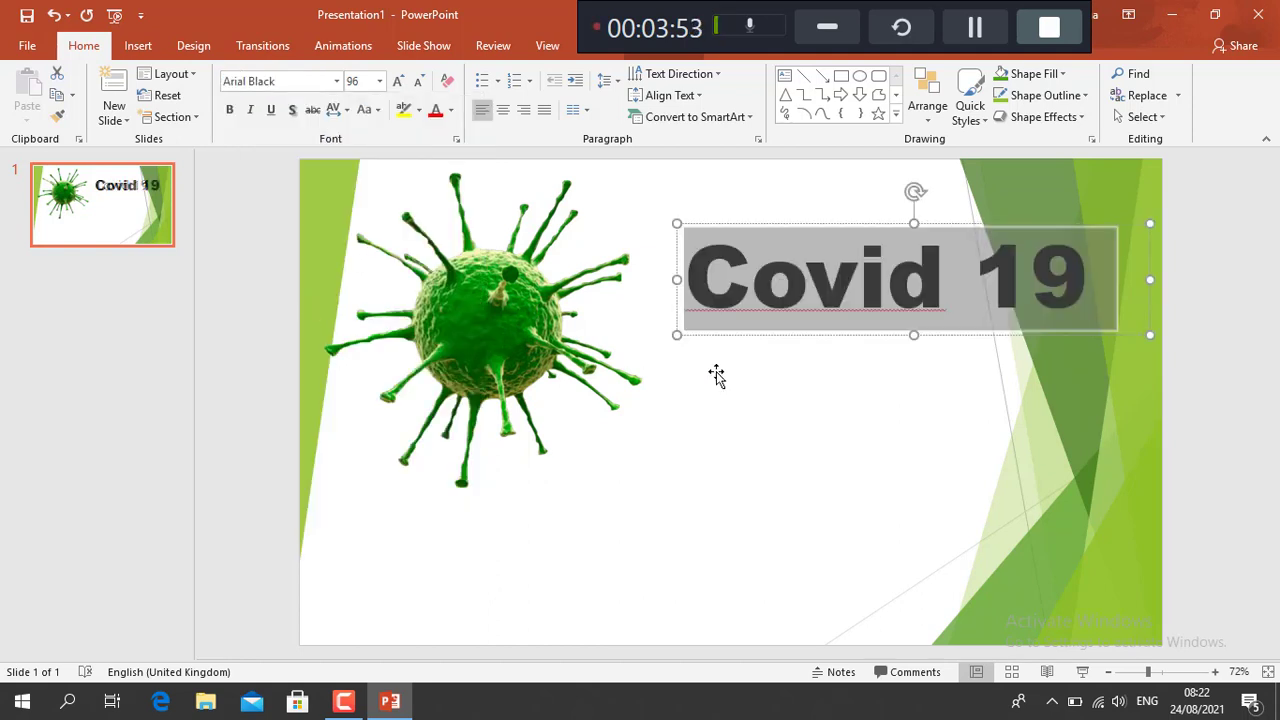
left_click(1098, 282)
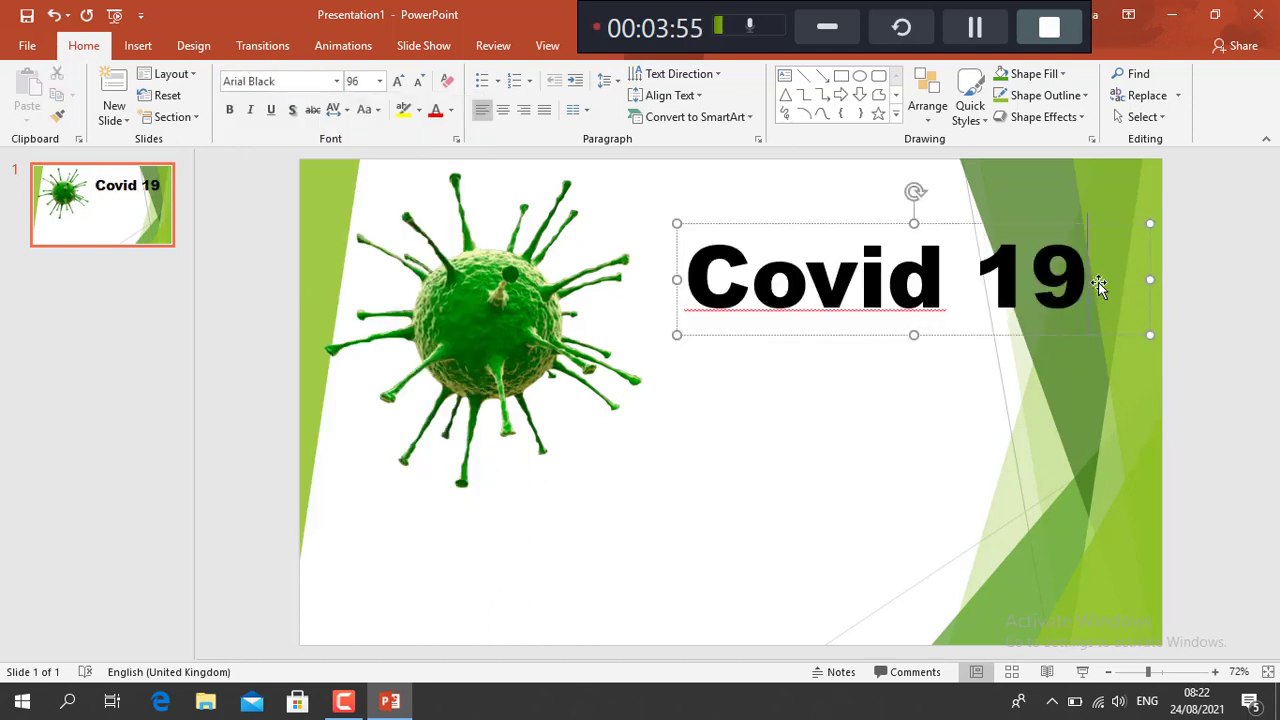
left_click_drag(985, 222, 971, 289)
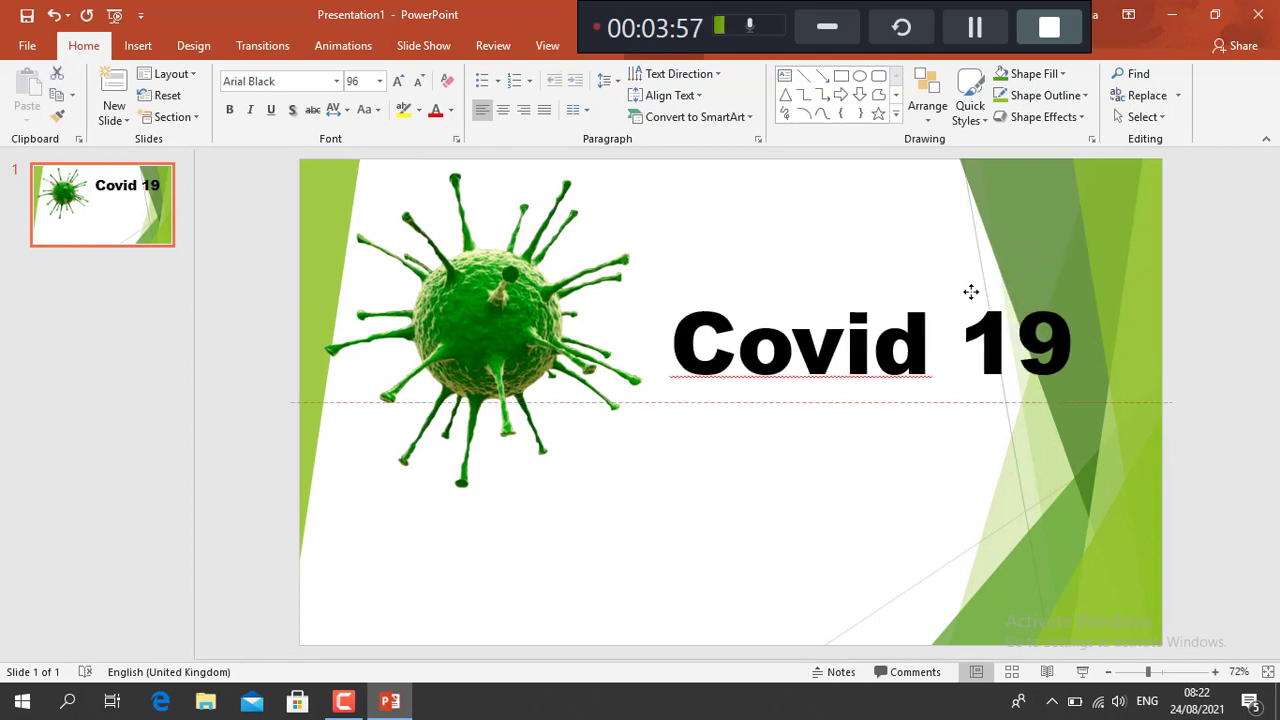
left_click(770, 532)
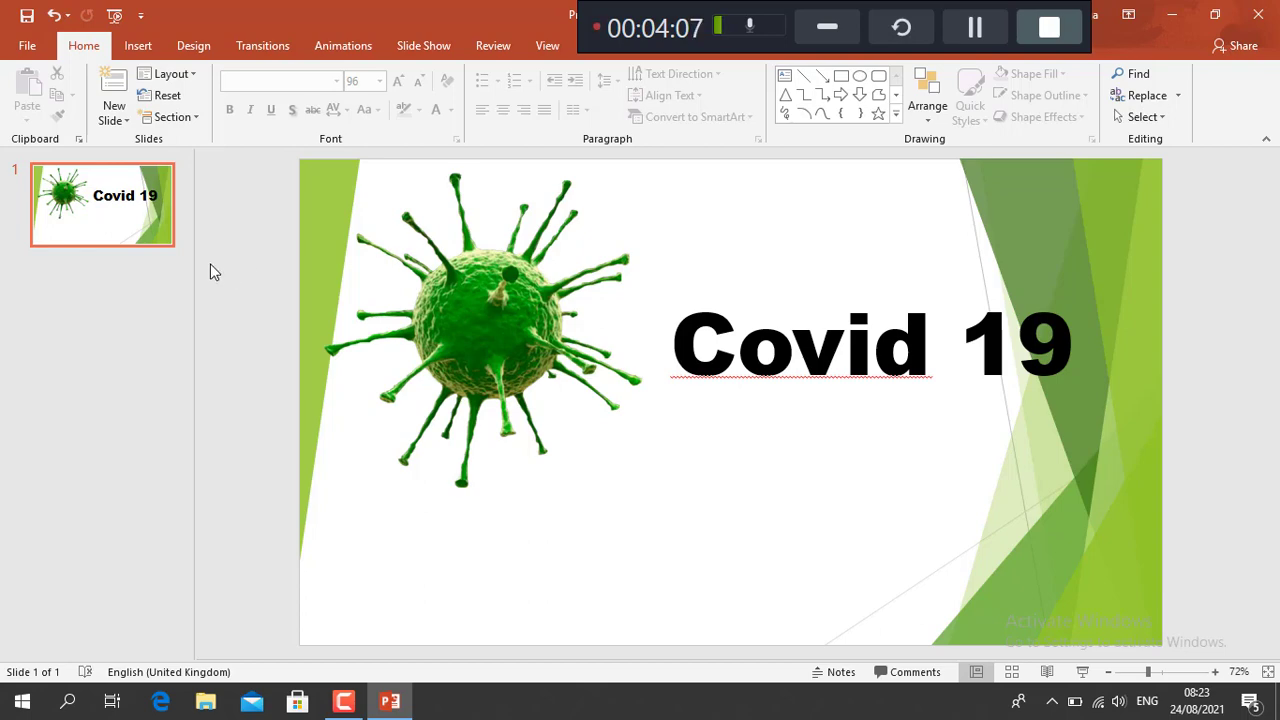
- Reach the Save As page for the unsaved presentation through File > Save
left_click(28, 50)
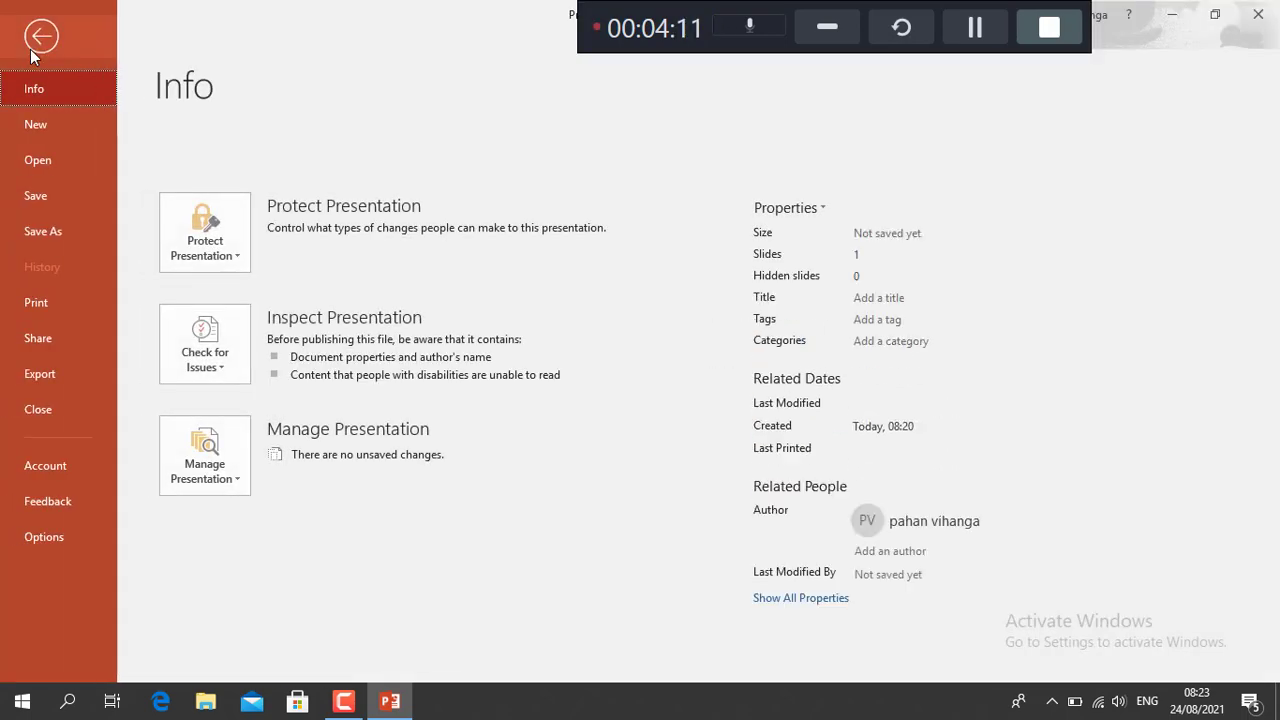
left_click(33, 37)
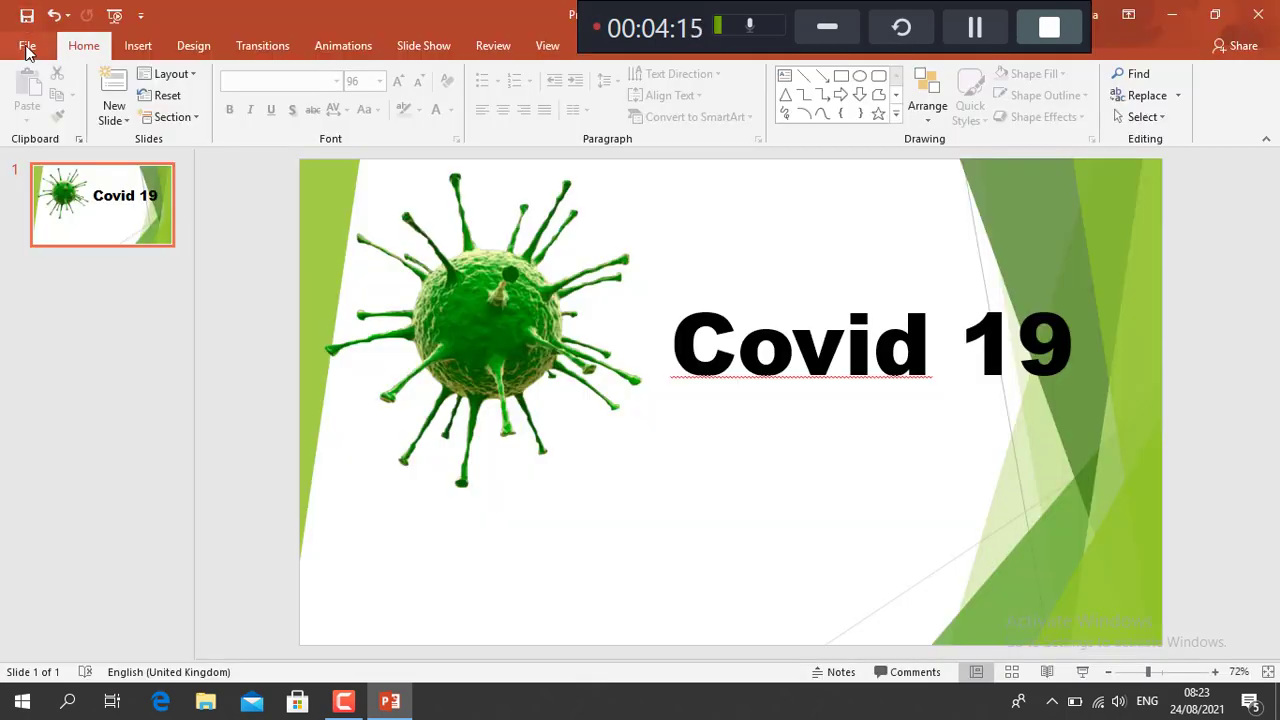
left_click(28, 50)
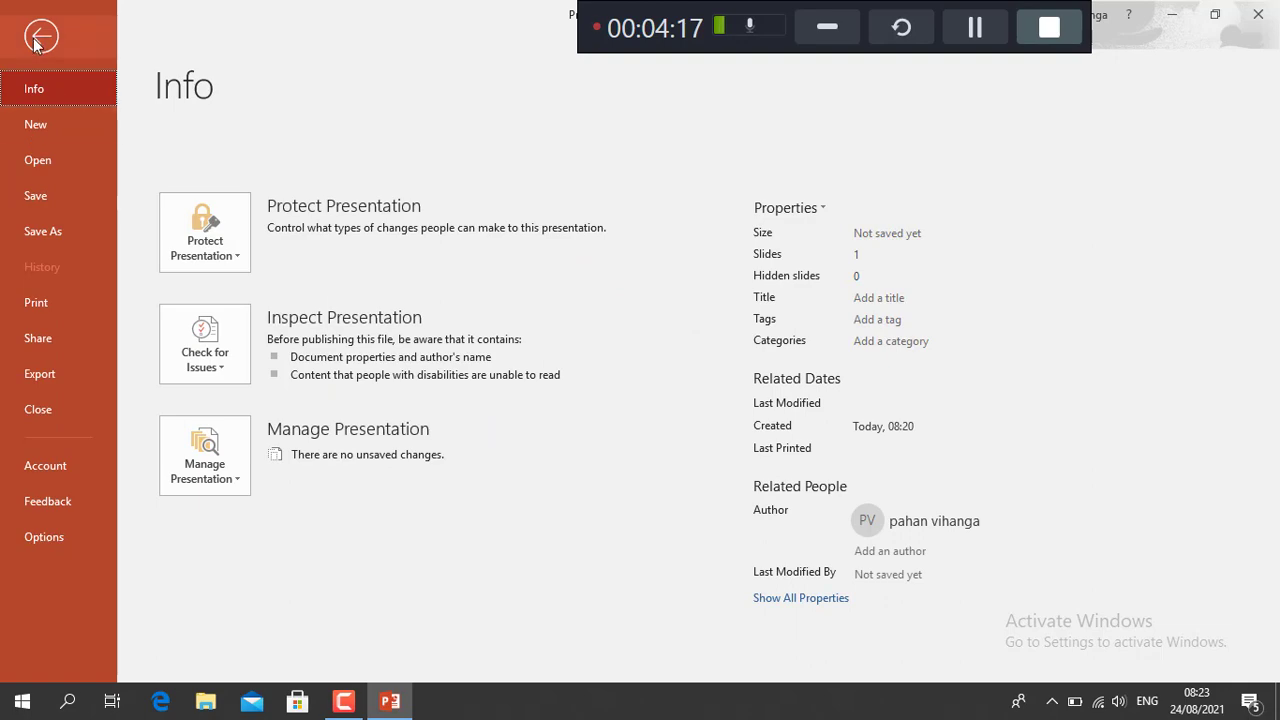
left_click(36, 40)
left_click(22, 46)
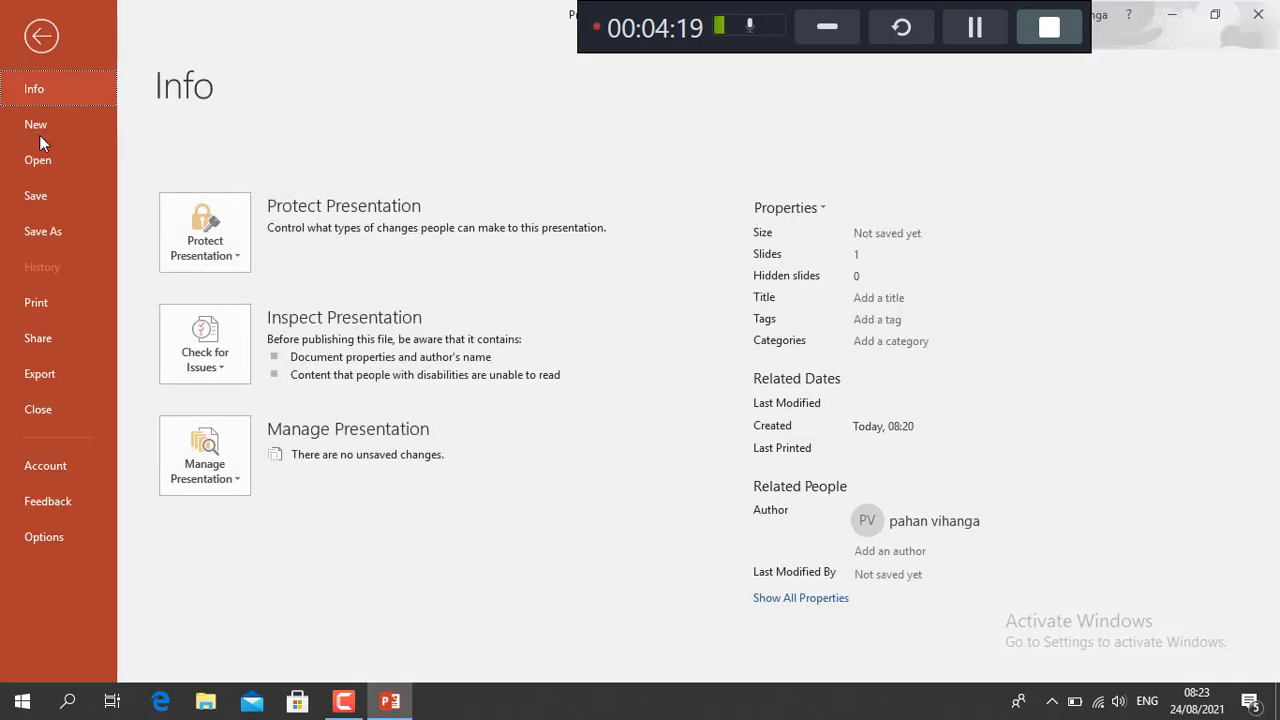
left_click(28, 44)
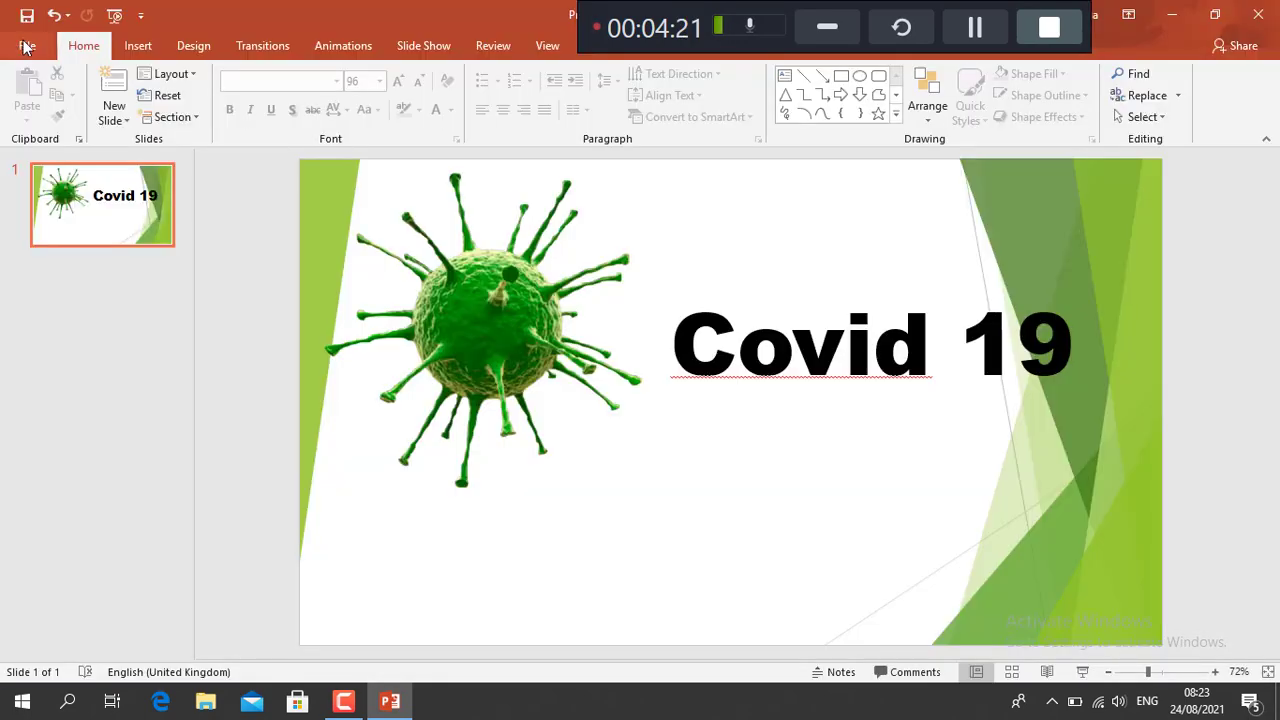
left_click(27, 46)
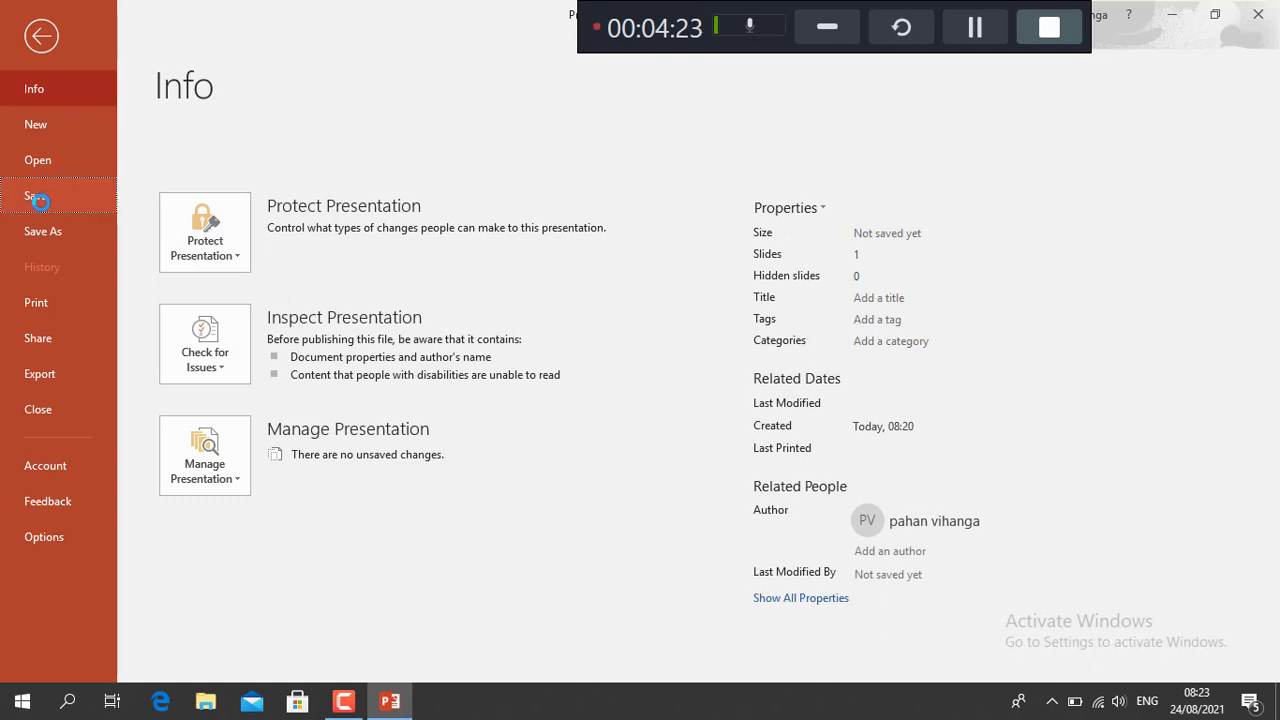
left_click(40, 201)
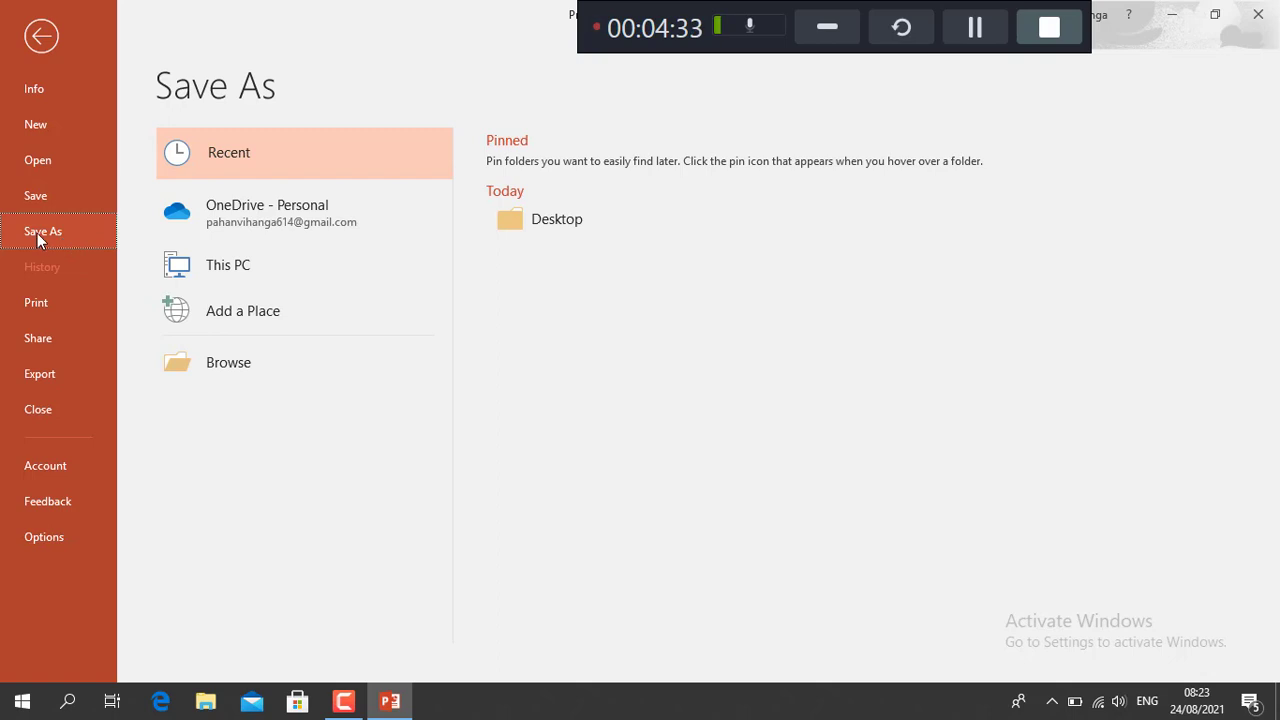
- Choose This PC and make the Desktop the save destination
left_click(207, 270)
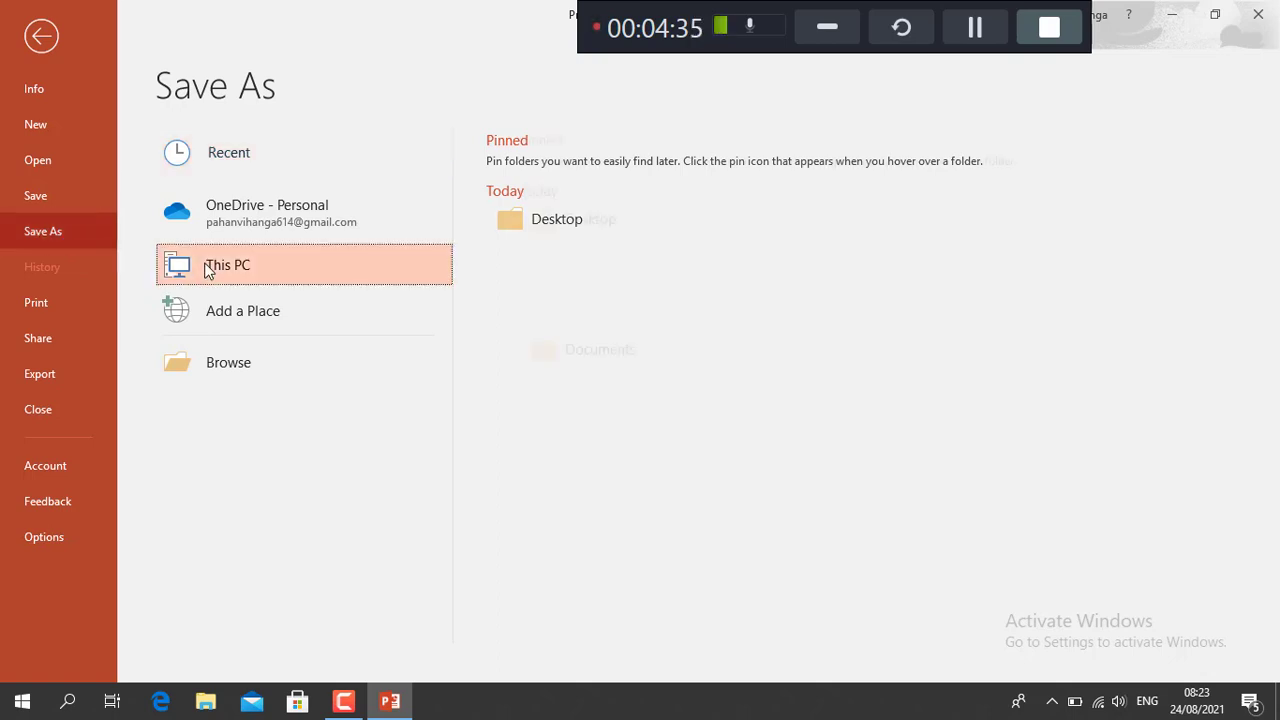
left_click(517, 220)
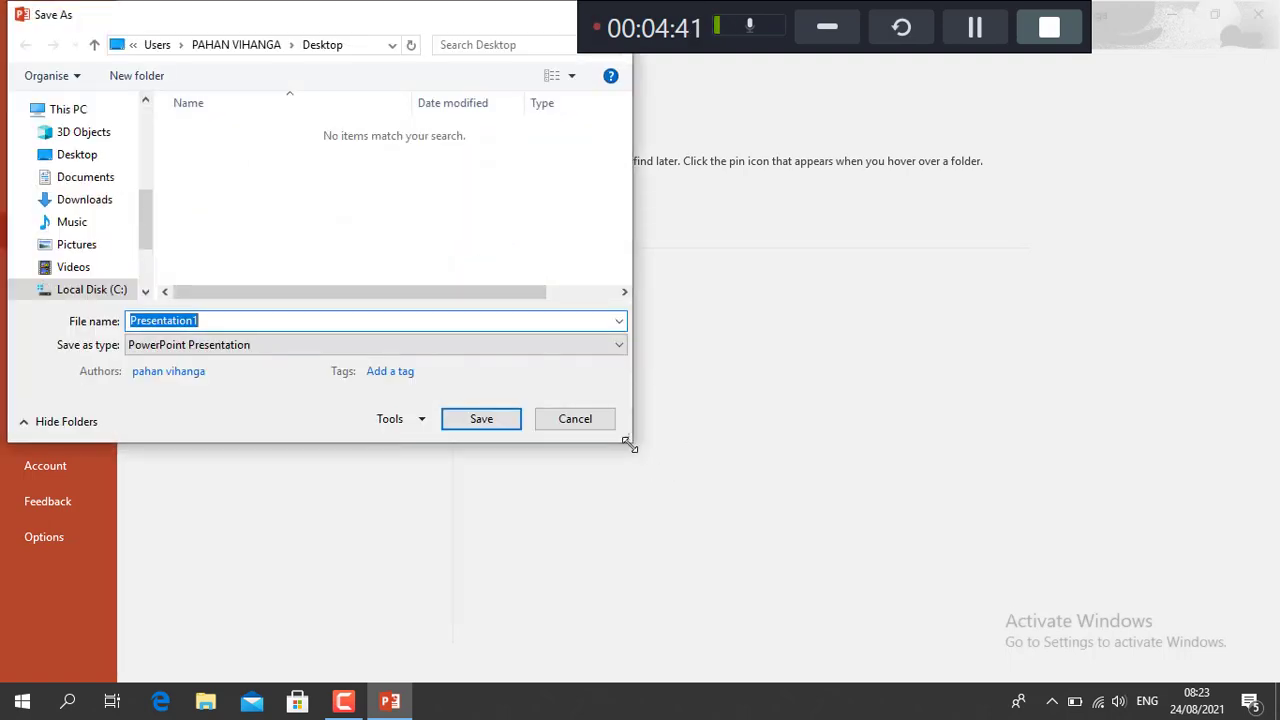
left_click_drag(630, 445, 688, 494)
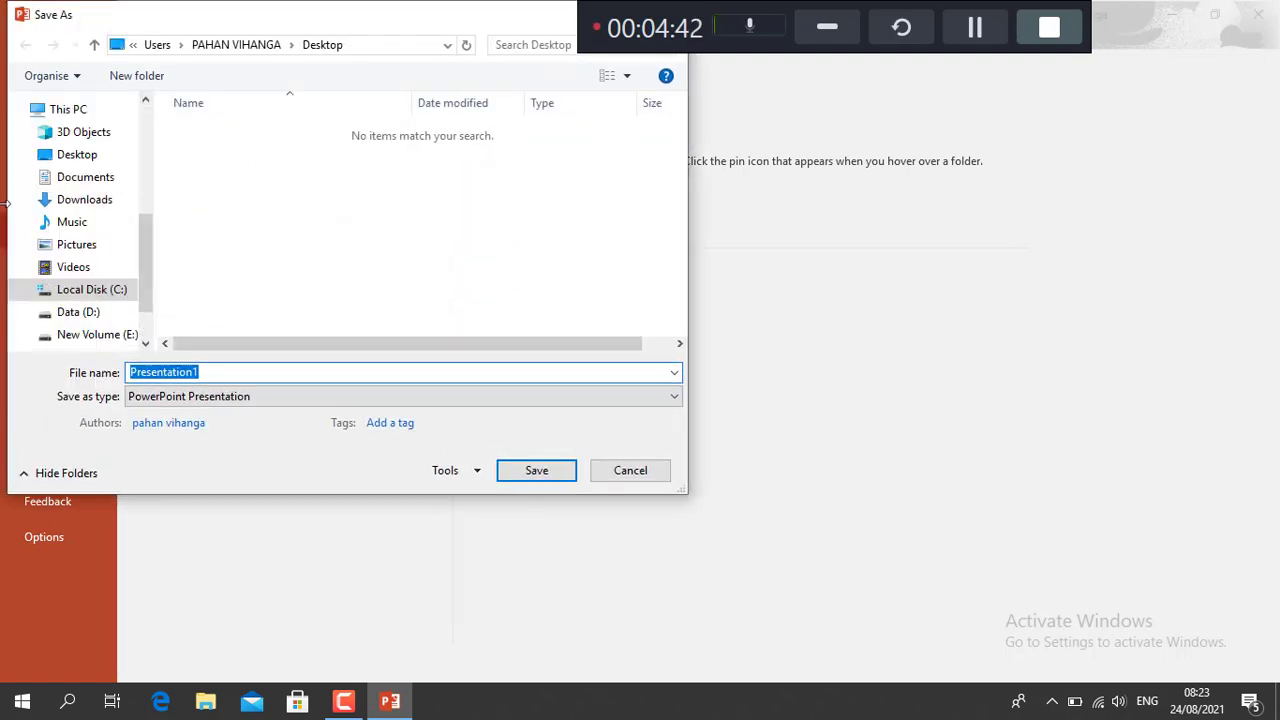
left_click(58, 158)
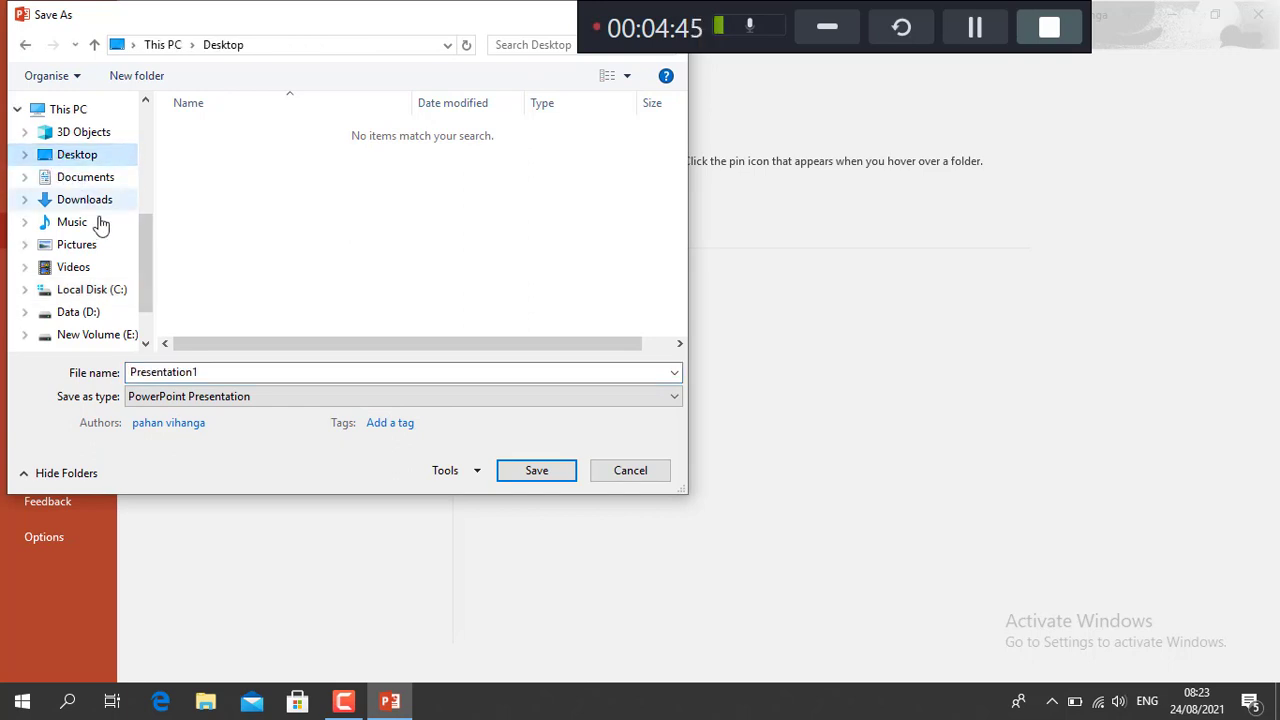
- Name the file 'thumbanail' and set the save type to PNG Portable Network Graphics
double_click(206, 372)
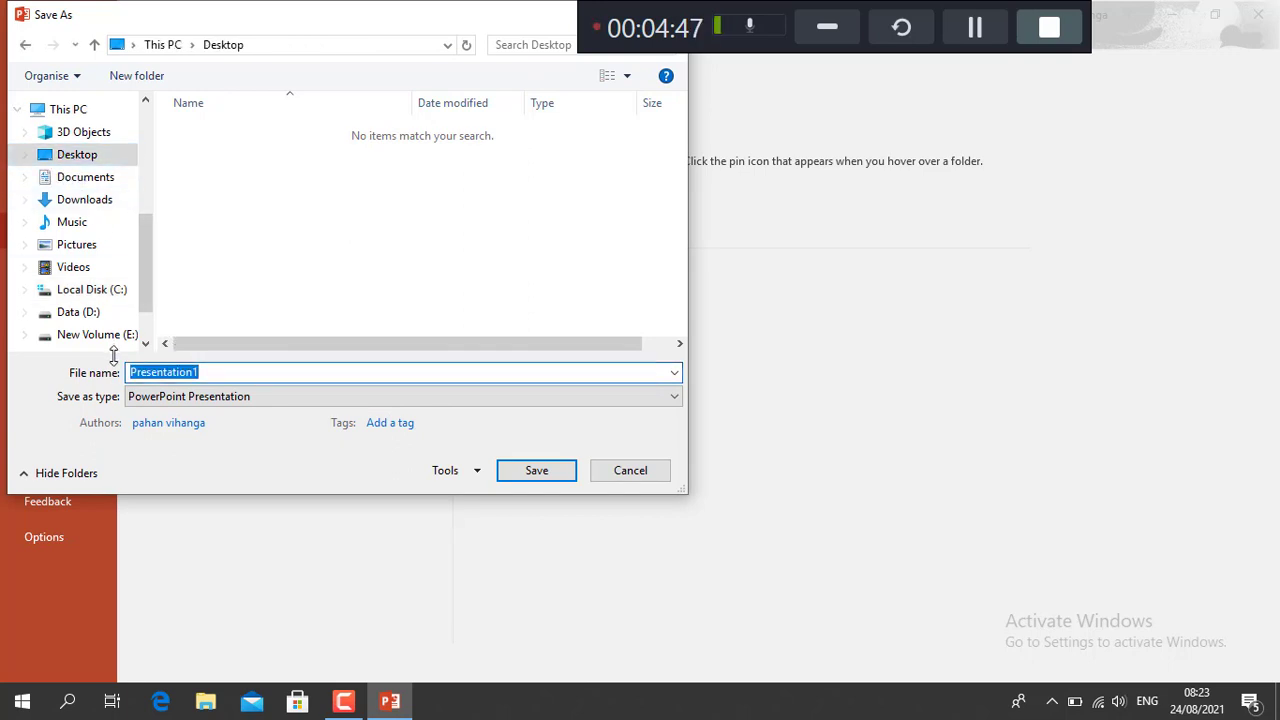
key("BackSpace")
type("thumba")
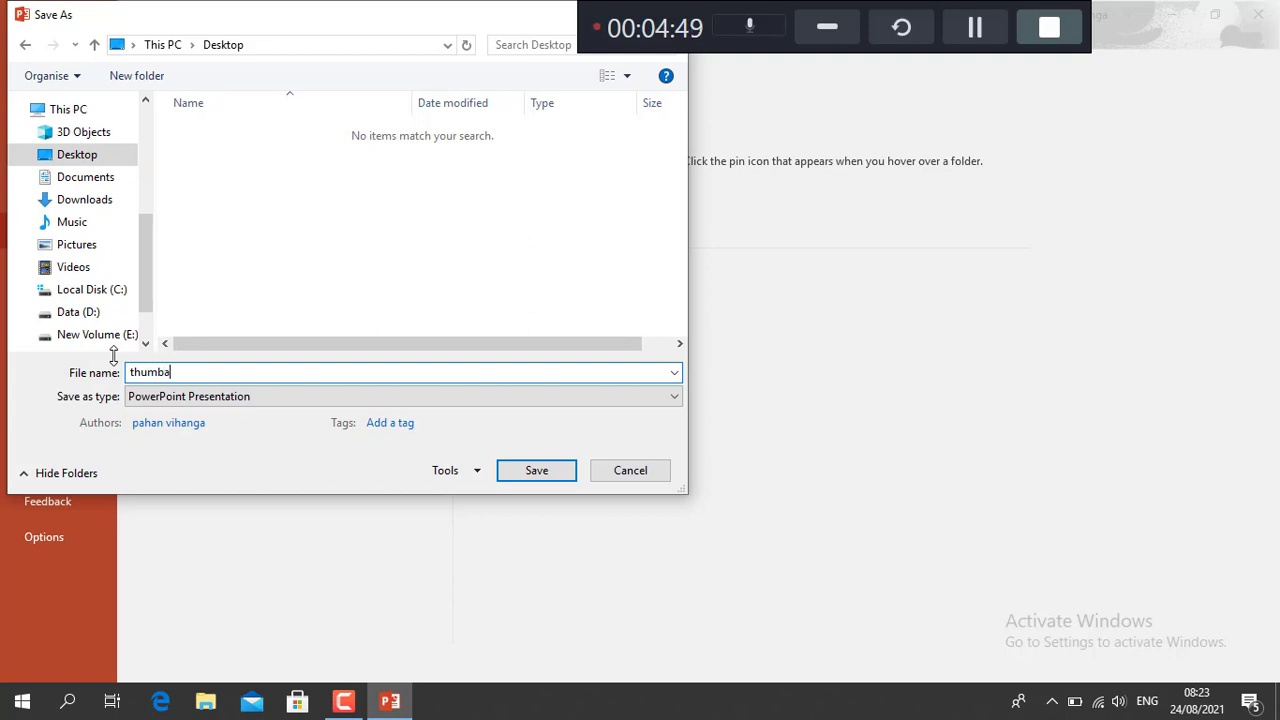
type("nail")
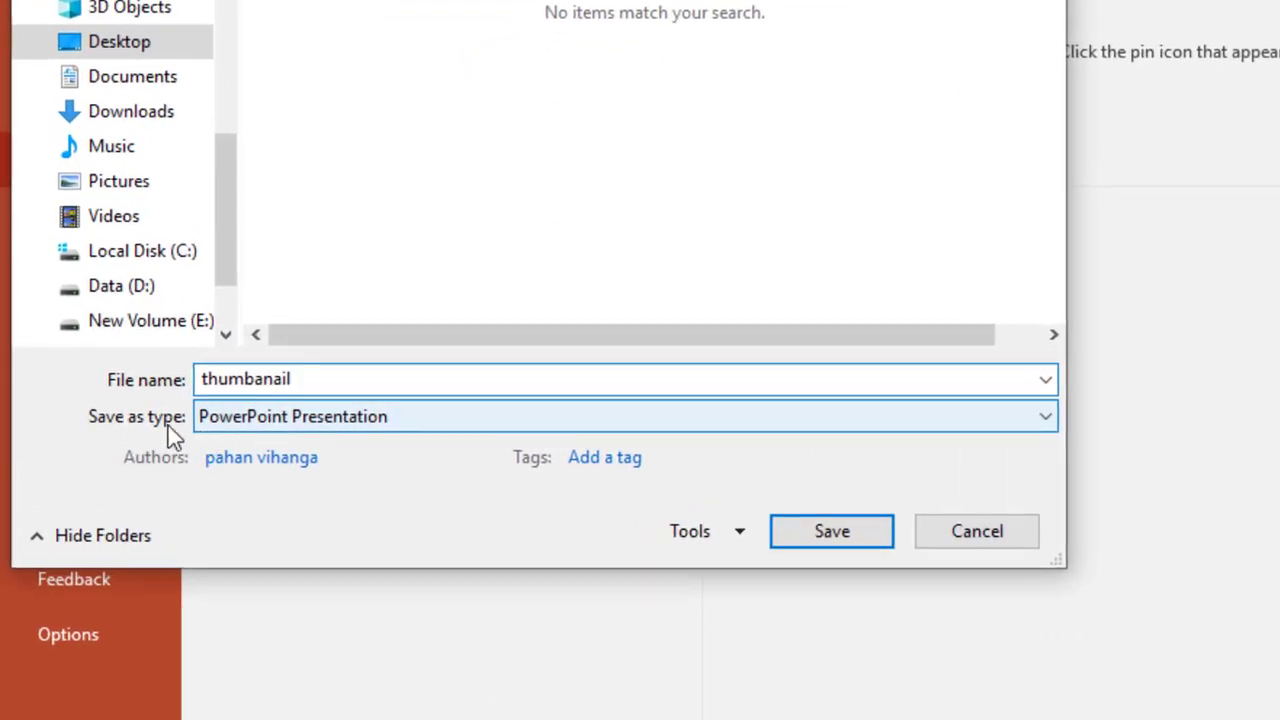
left_click(210, 422)
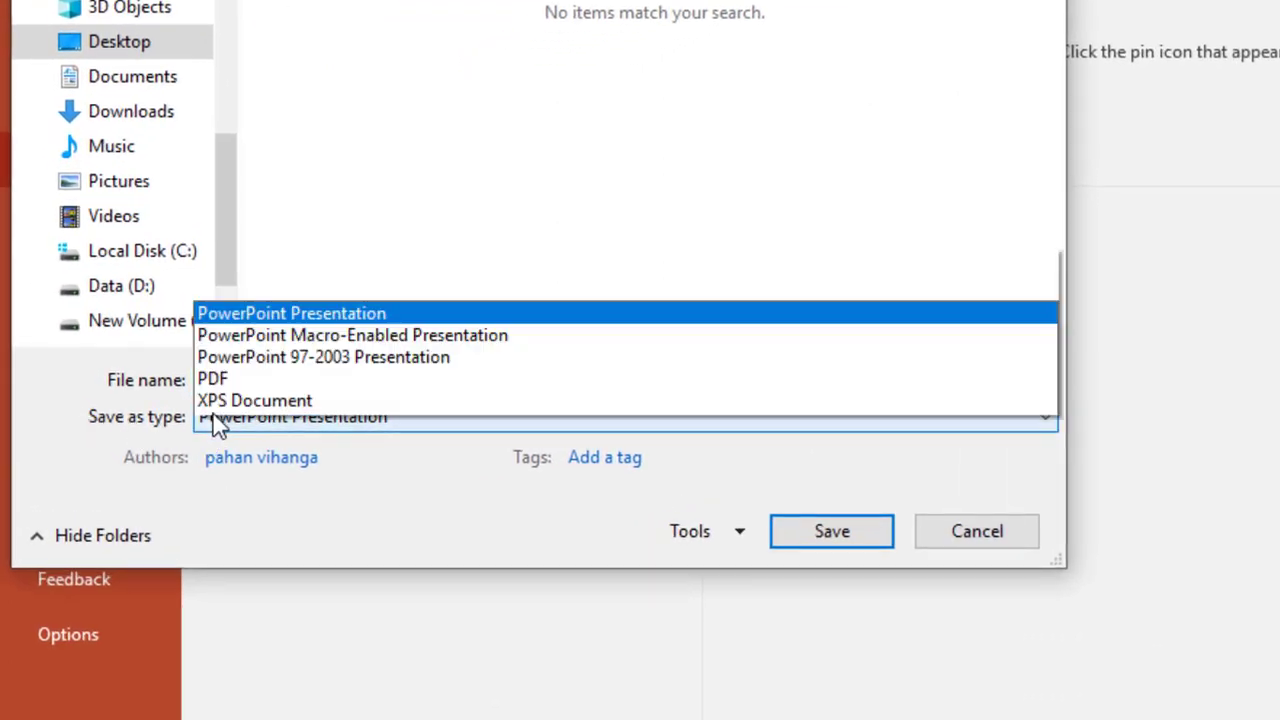
left_click(226, 428)
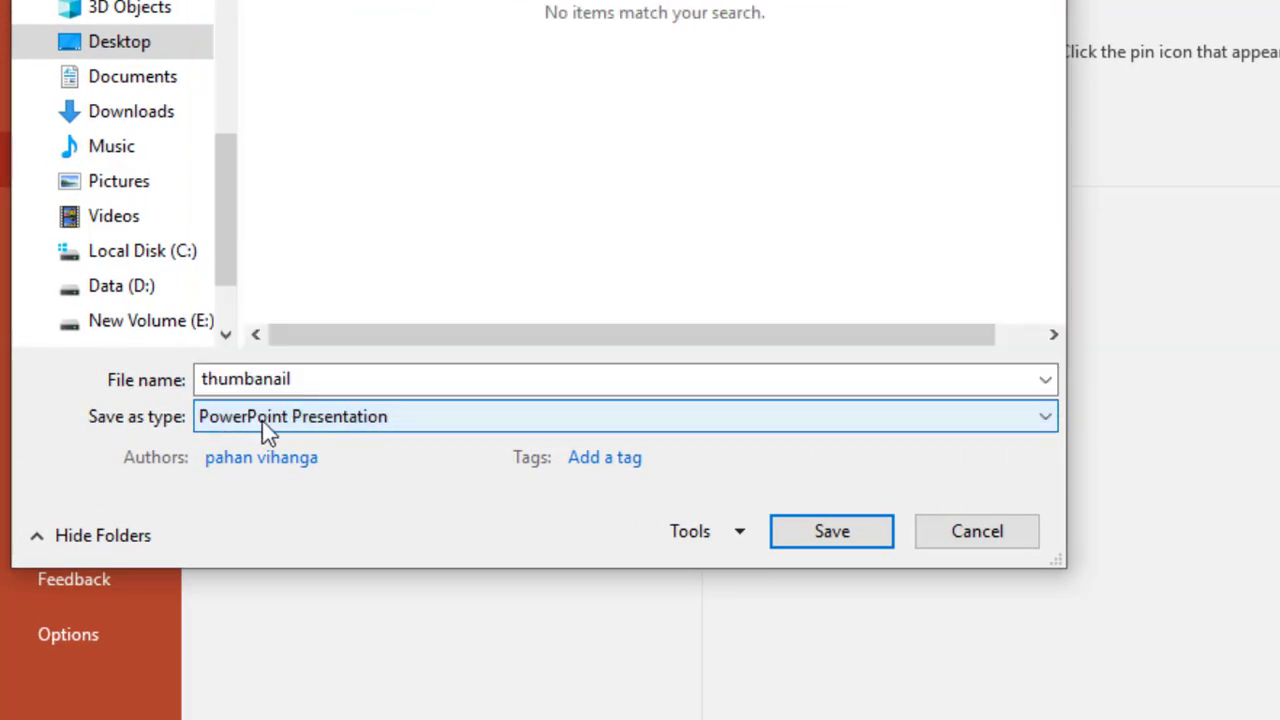
left_click(371, 422)
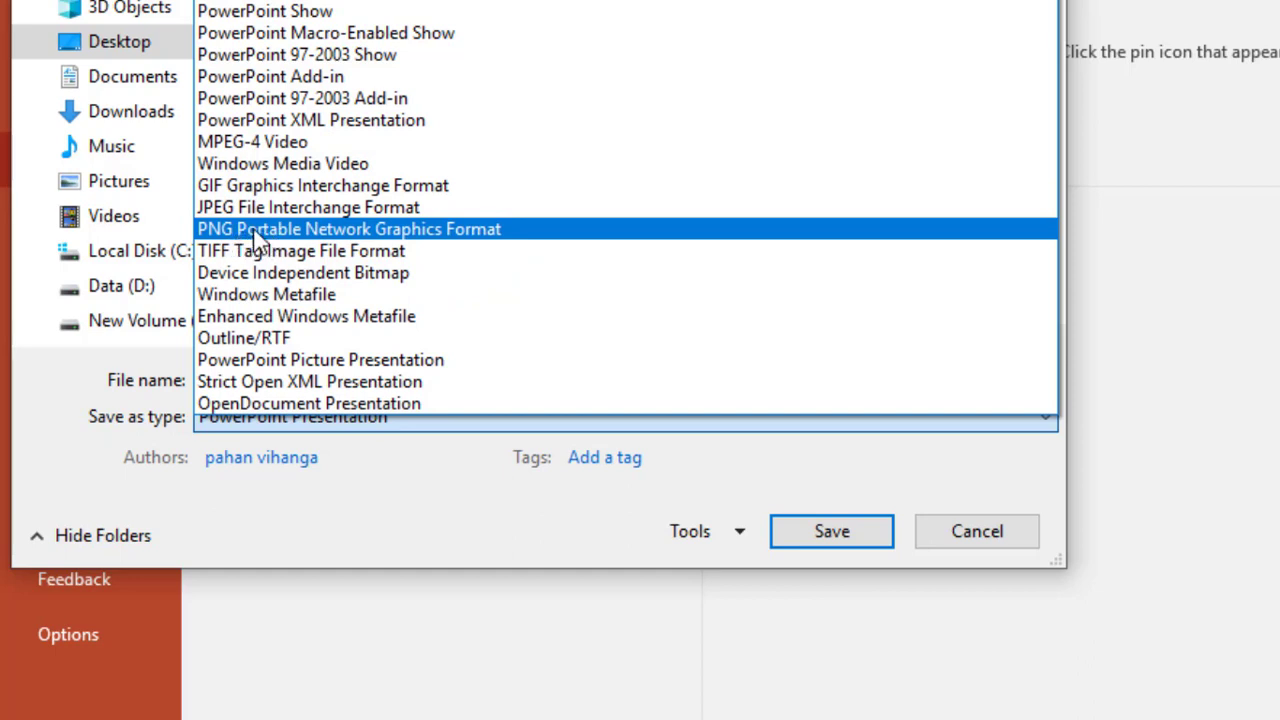
left_click(256, 230)
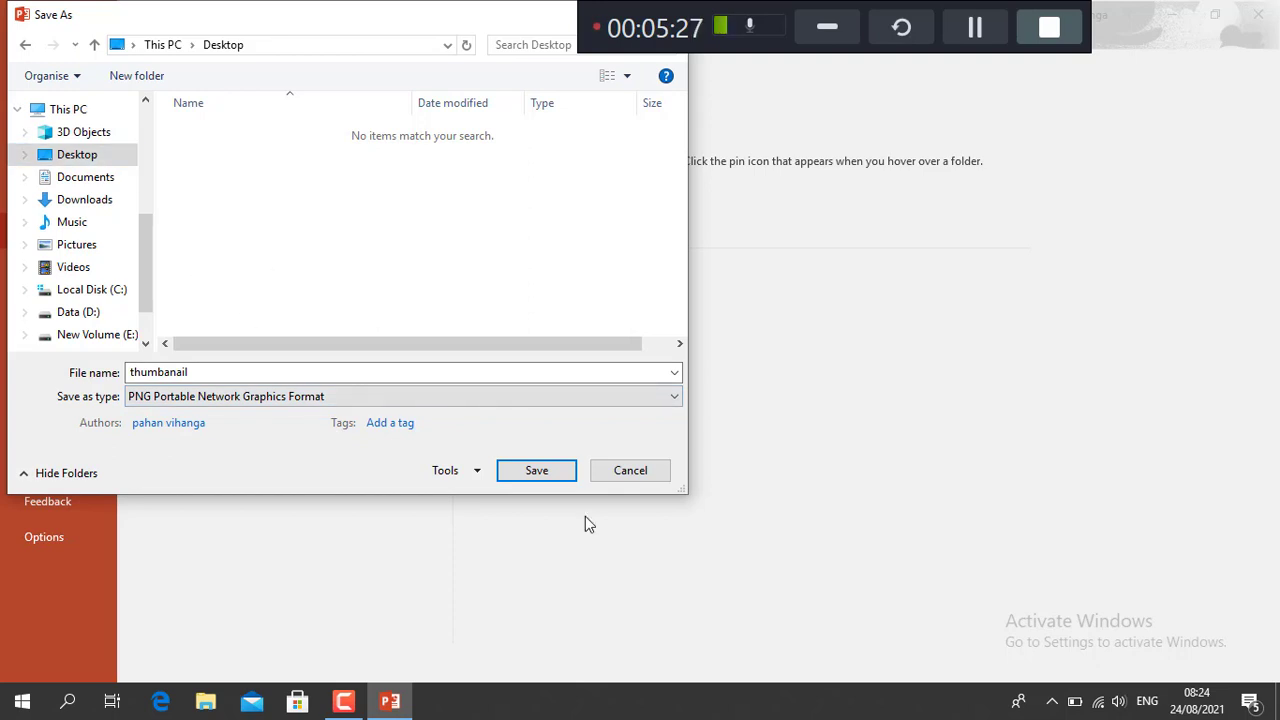
- Export just the current Covid 19 slide as the PNG thumbnail, then close the presentation window
left_click(547, 475)
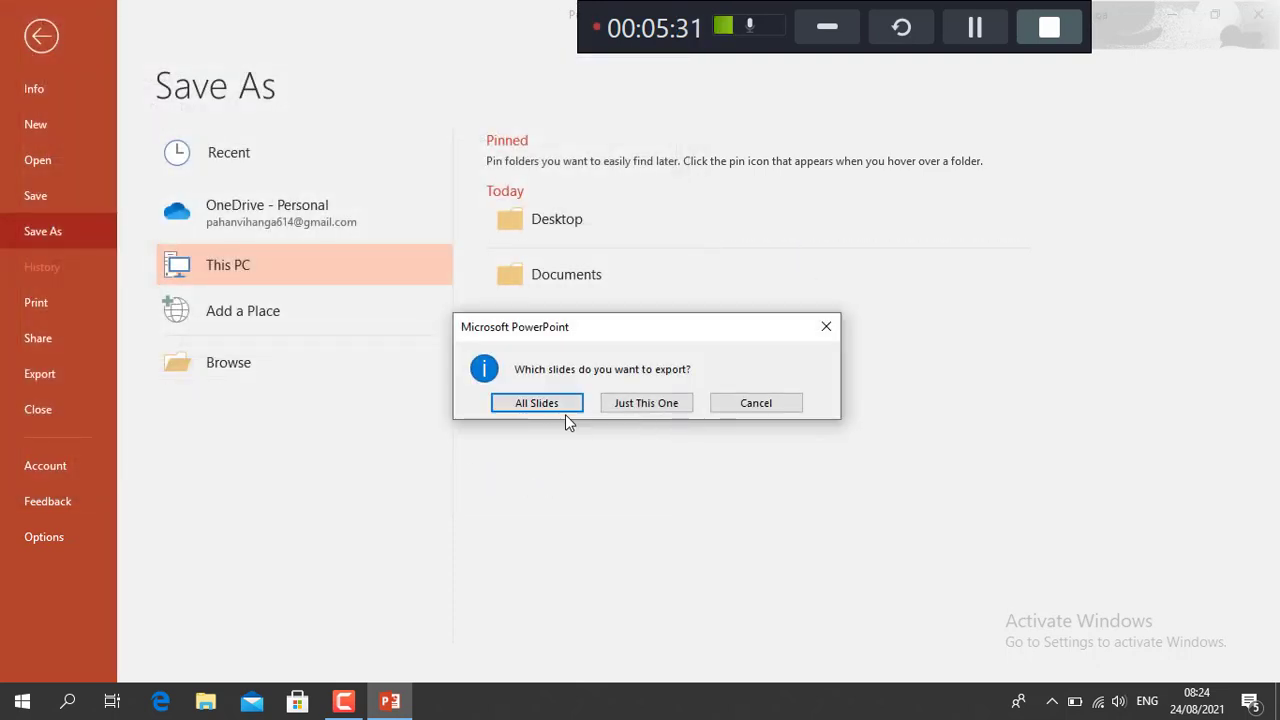
left_click_drag(576, 320, 568, 281)
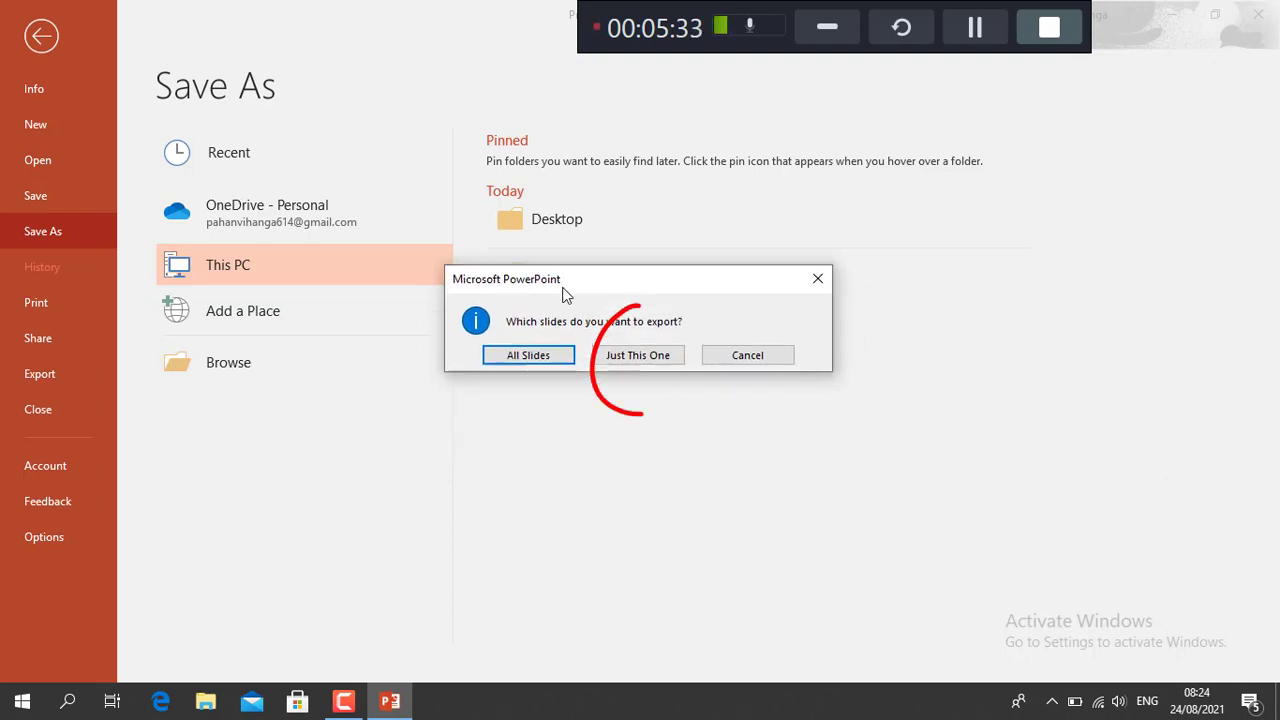
left_click(624, 364)
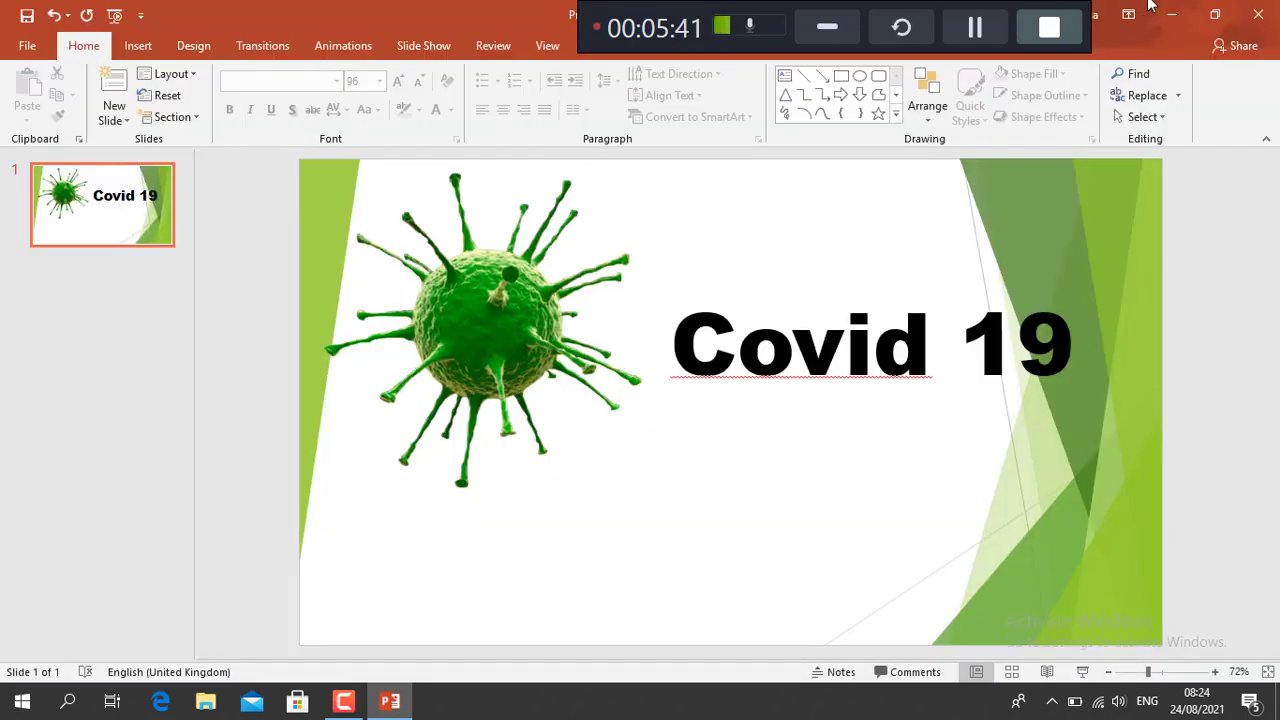
left_click(1258, 14)
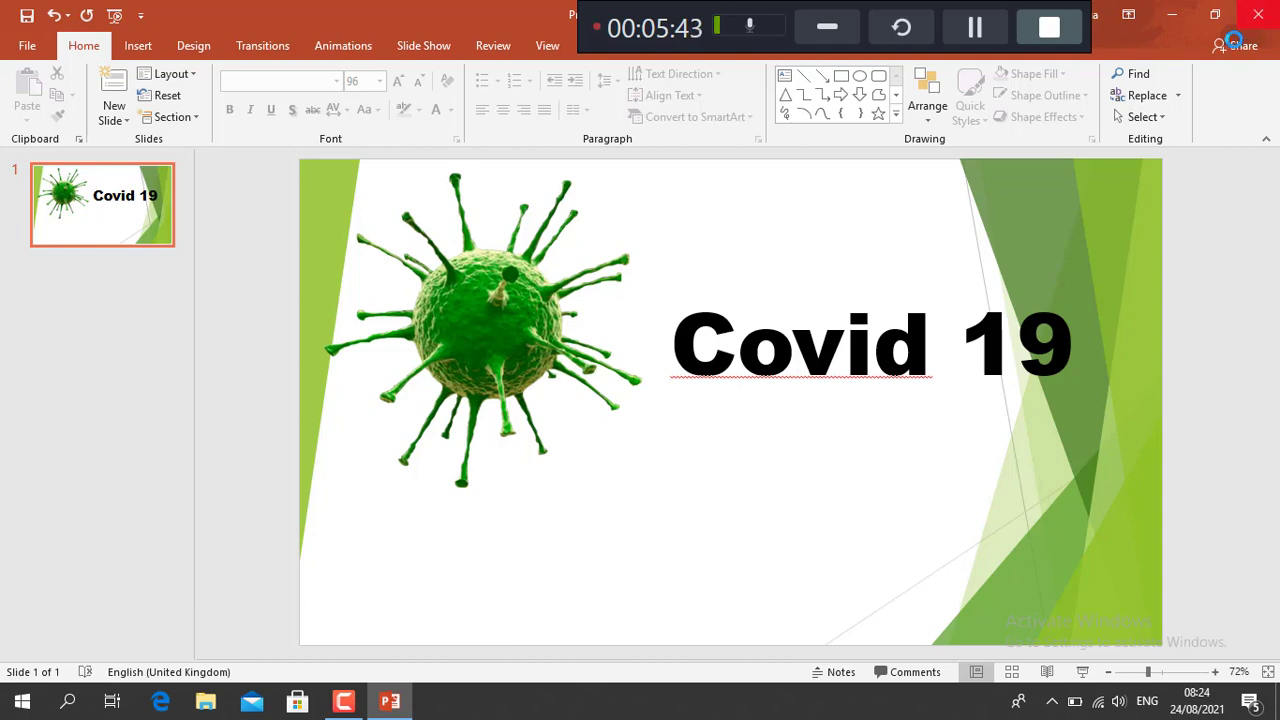
- Close PowerPoint without saving changes and refresh the desktop
left_click(639, 371)
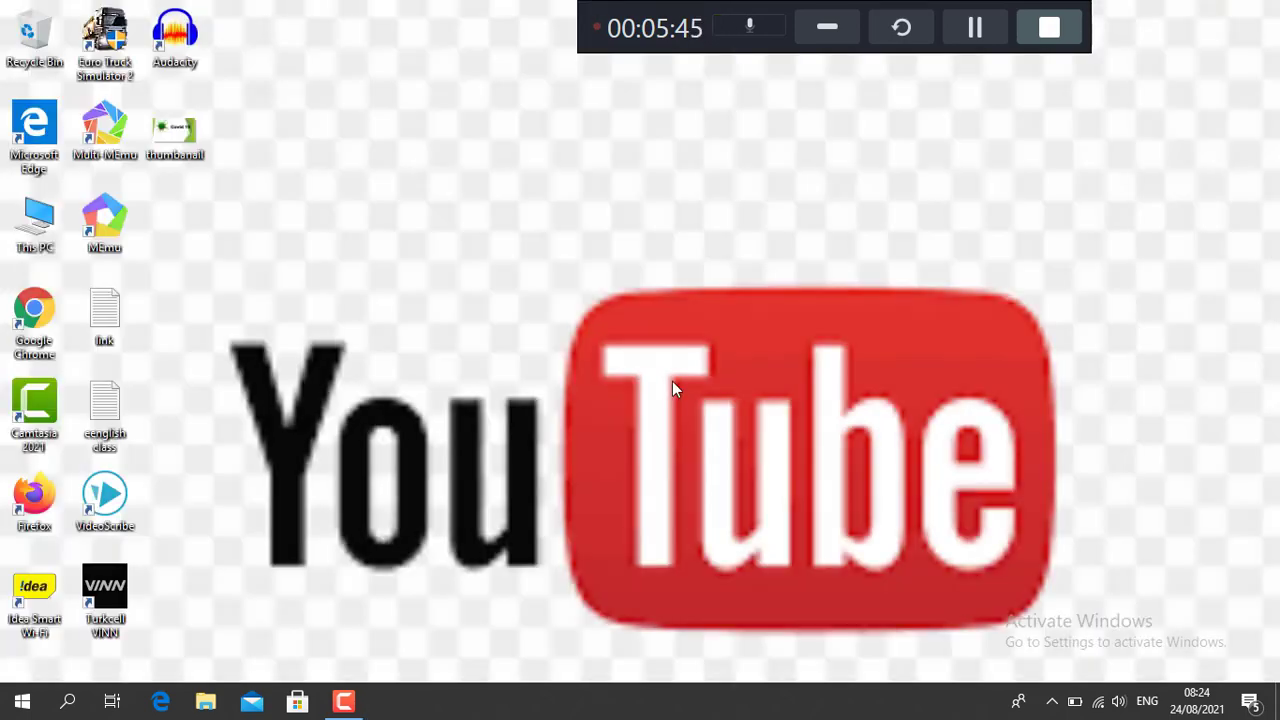
right_click(311, 117)
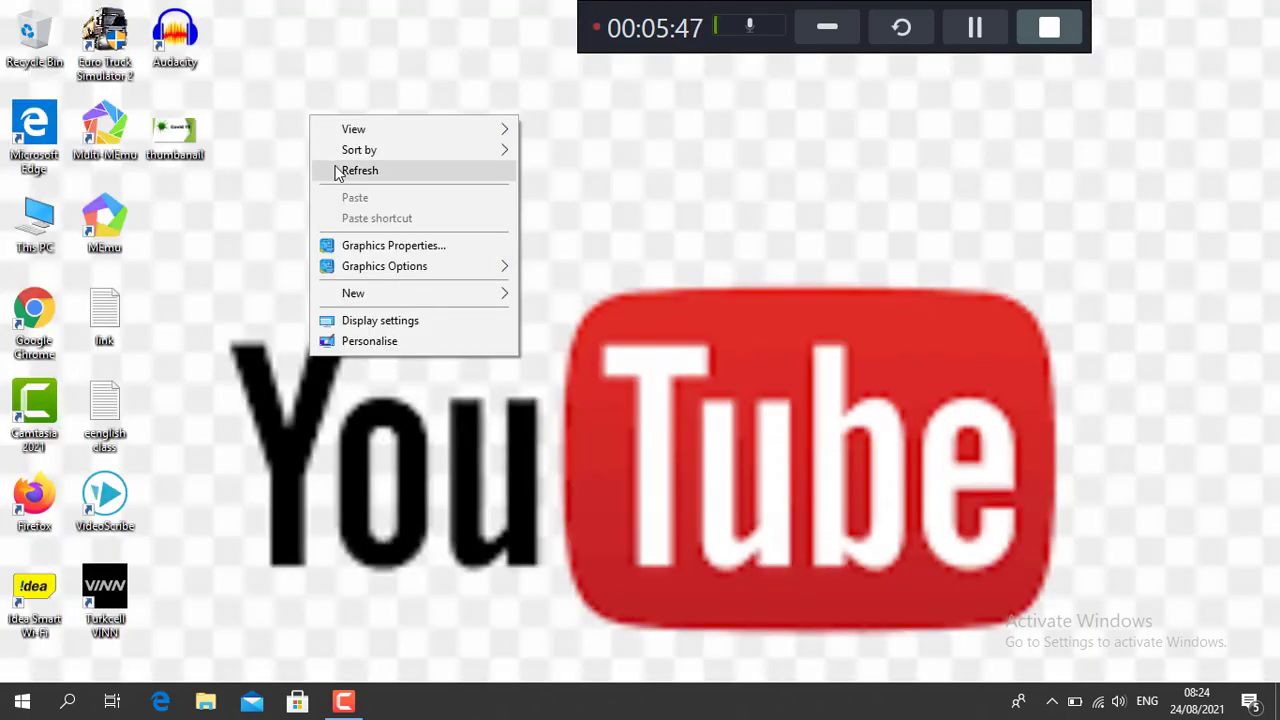
left_click(340, 170)
- Move the thumbanail icon into open desktop space and bring up its context menu
left_click(975, 37)
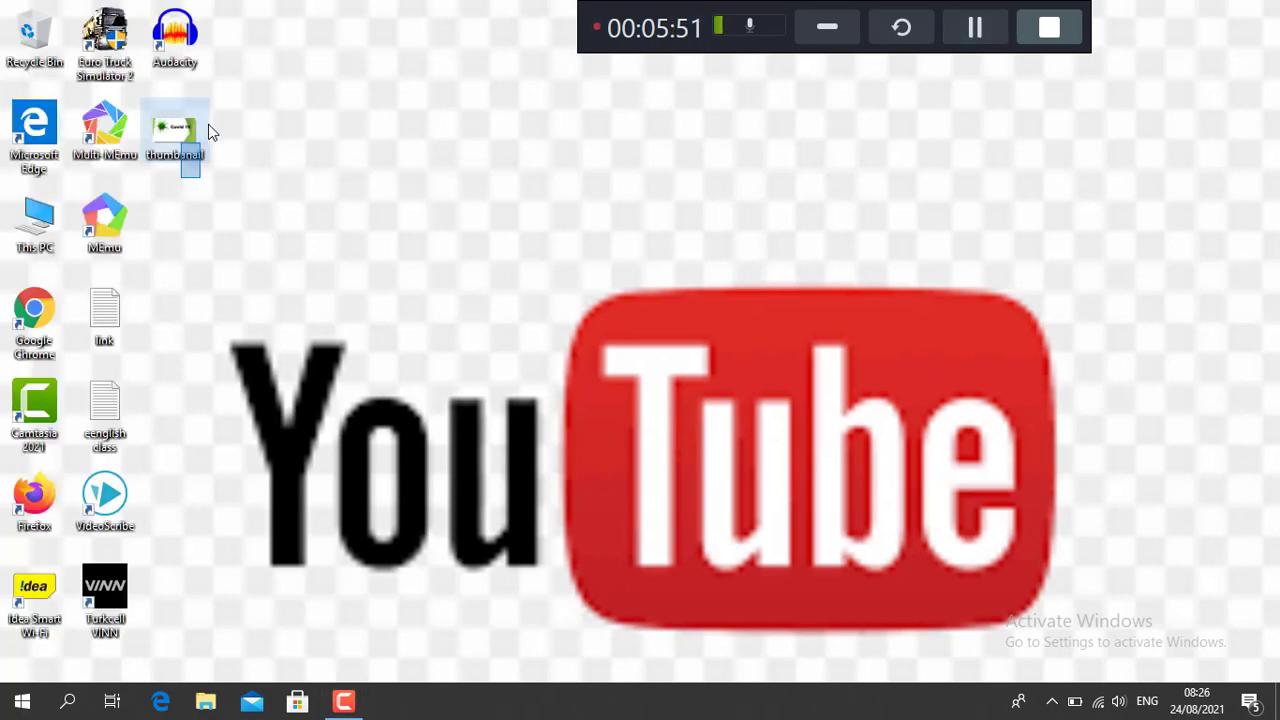
left_click_drag(167, 130, 287, 193)
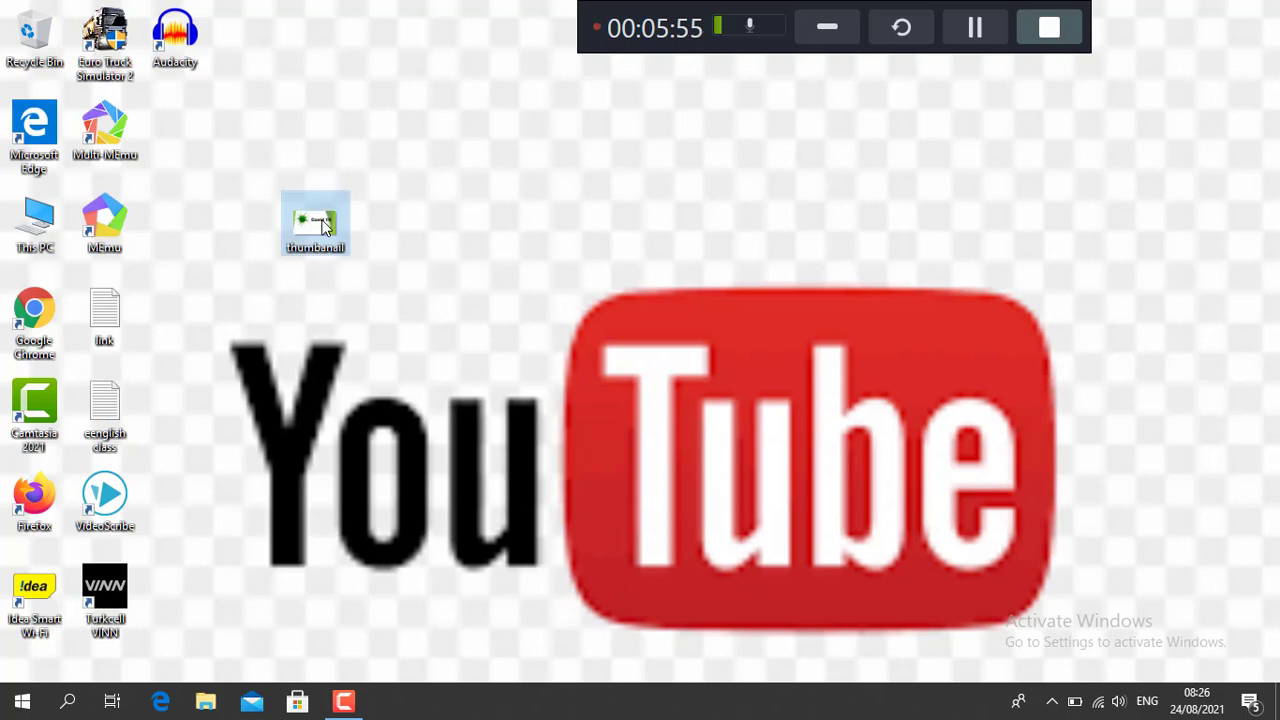
right_click(322, 226)
- Open thumbanail.png in Photos, look over the virus and Covid 19 slide, then close it
left_click(376, 68)
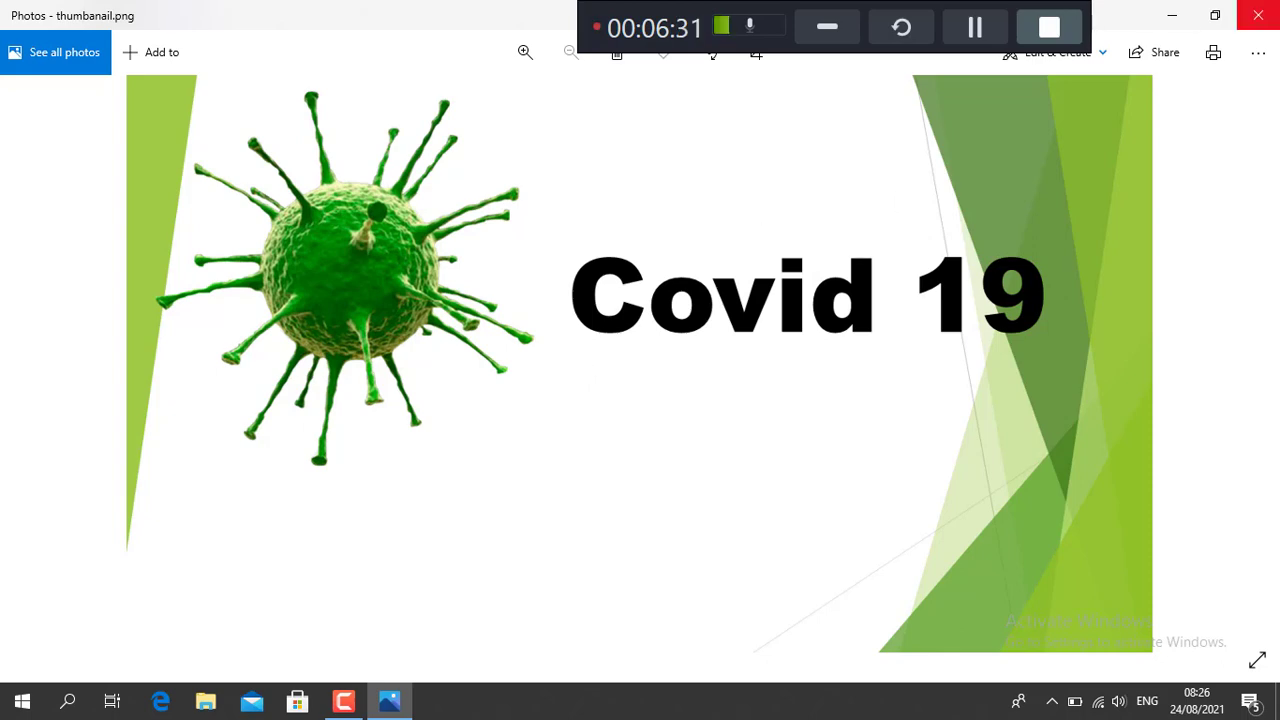
left_click(1258, 15)
right_click(1021, 121)
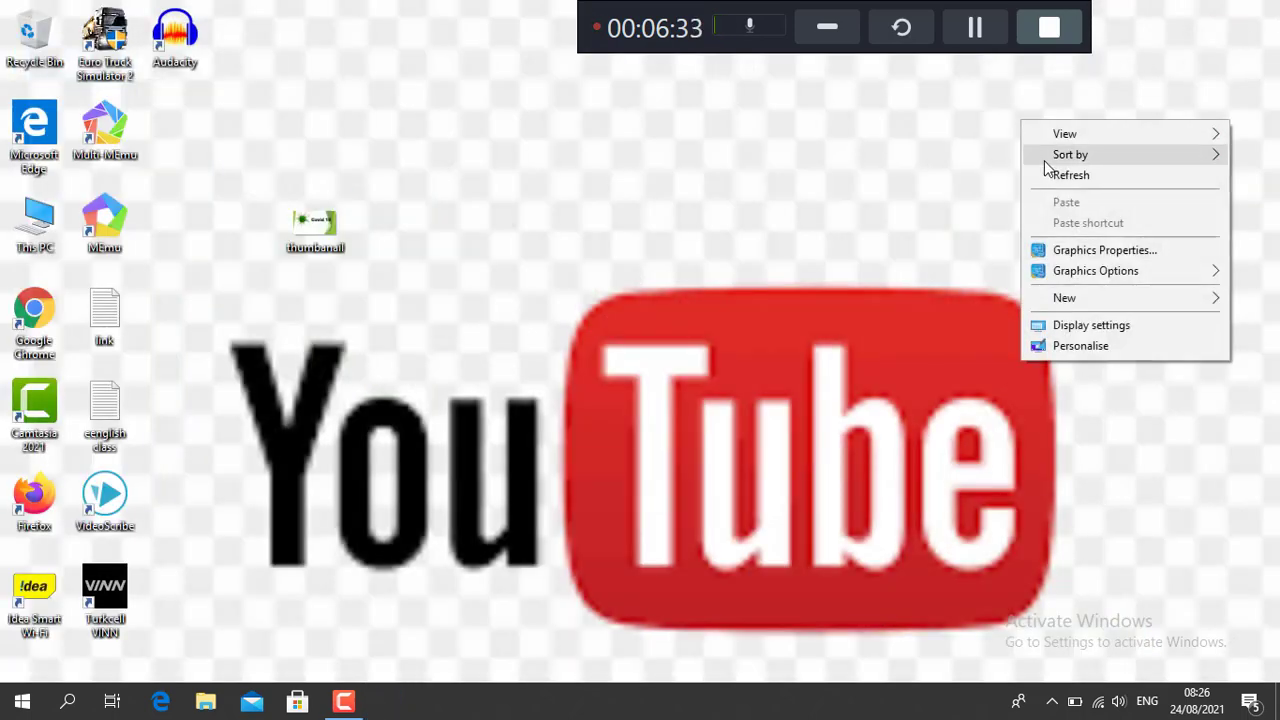
left_click(1051, 176)
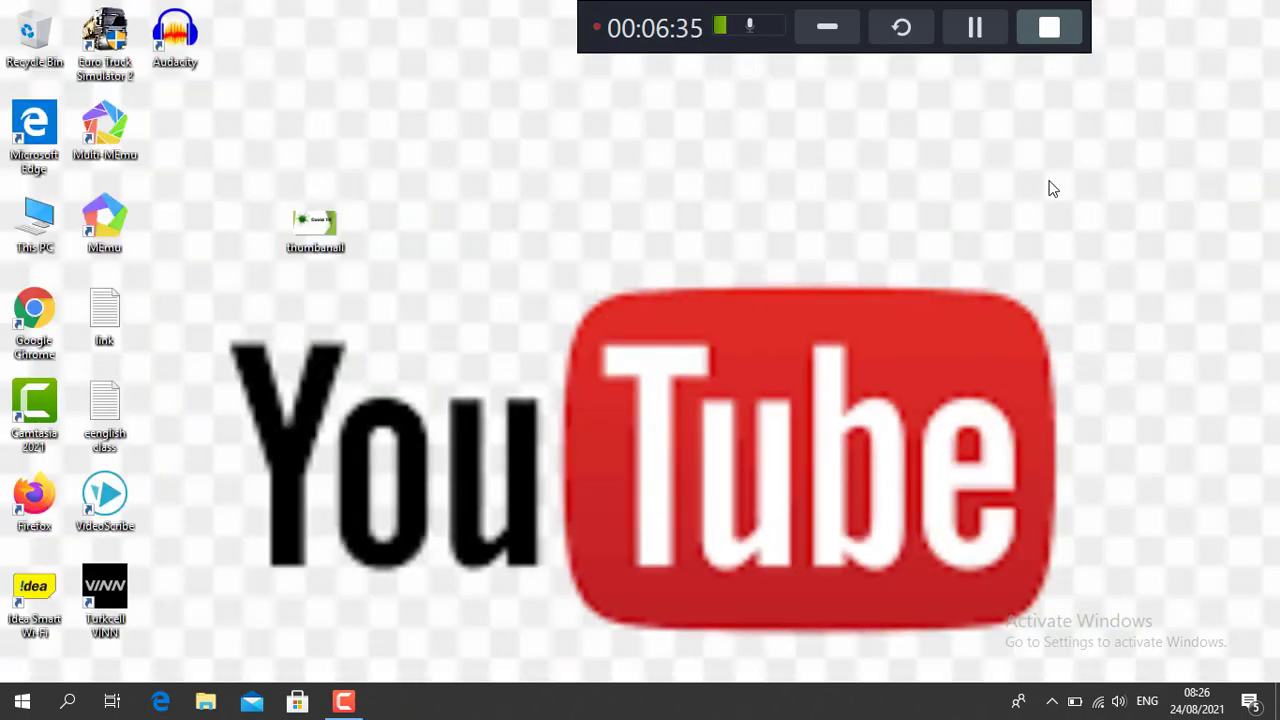